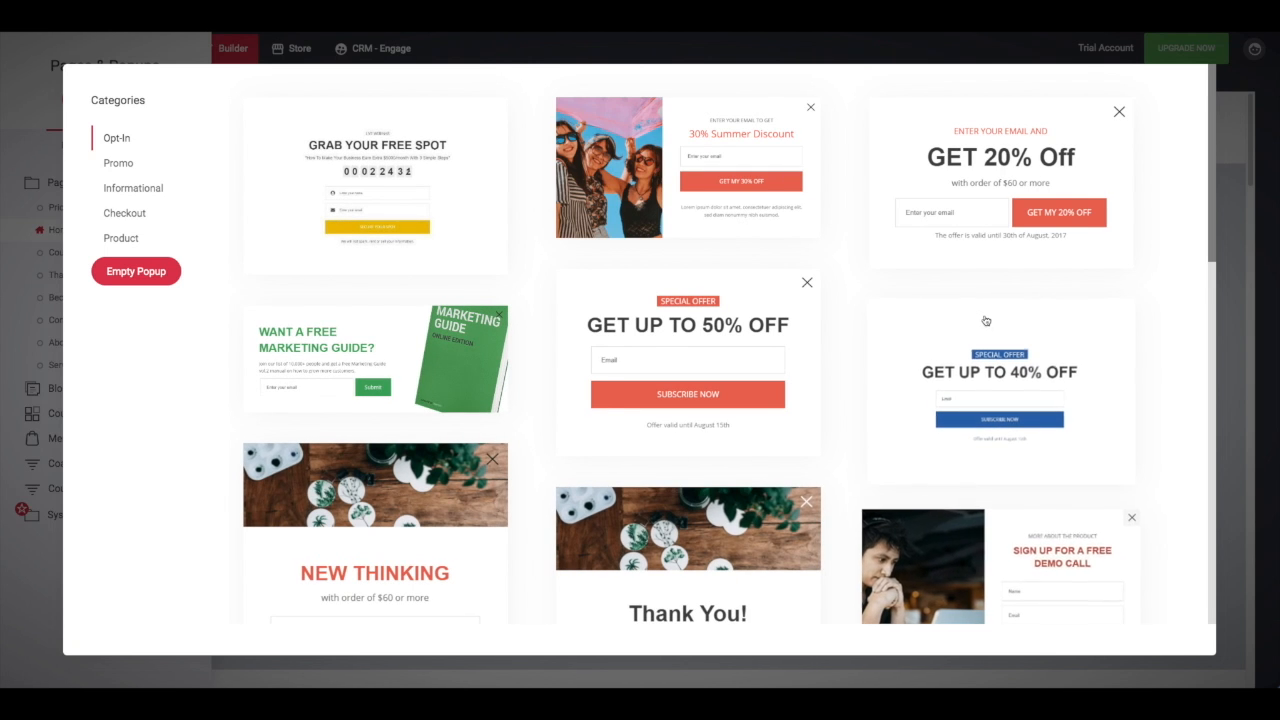
Step: Browse the Opt-In, Promo and Checkout popup templates and open The Newsletter template
scroll(660, 403, down, 5)
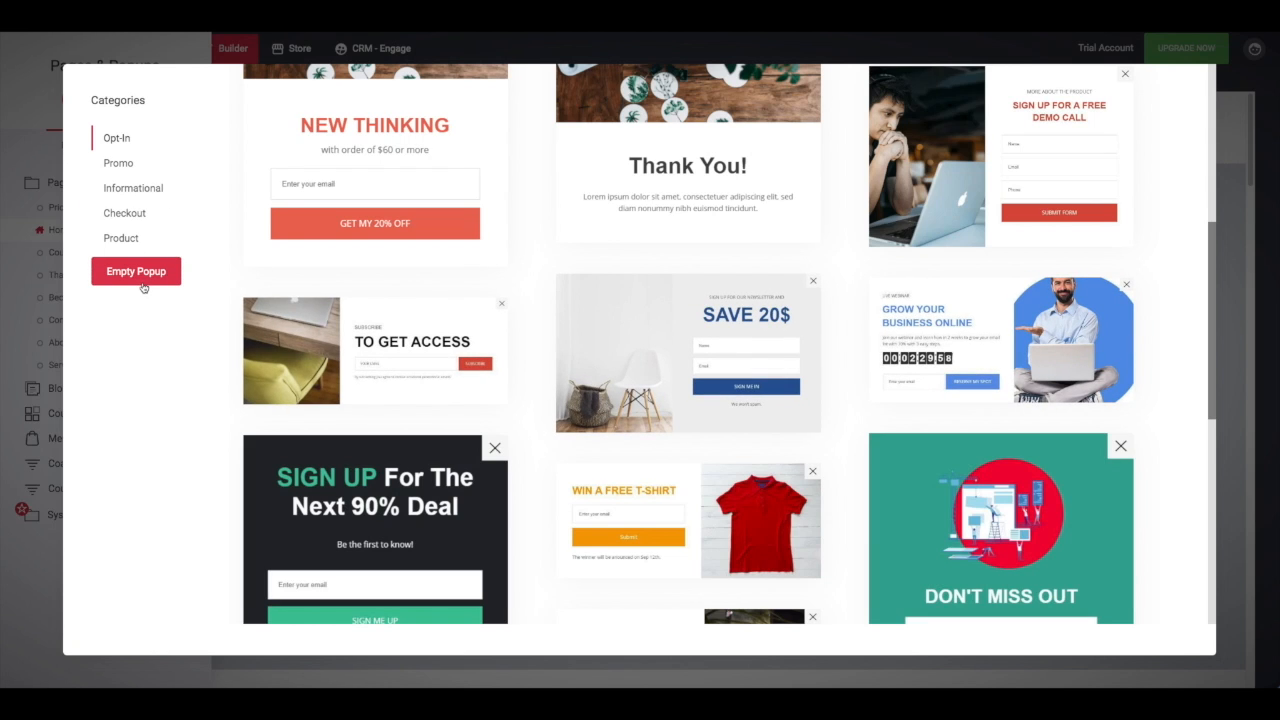
scroll(400, 330, down, 5)
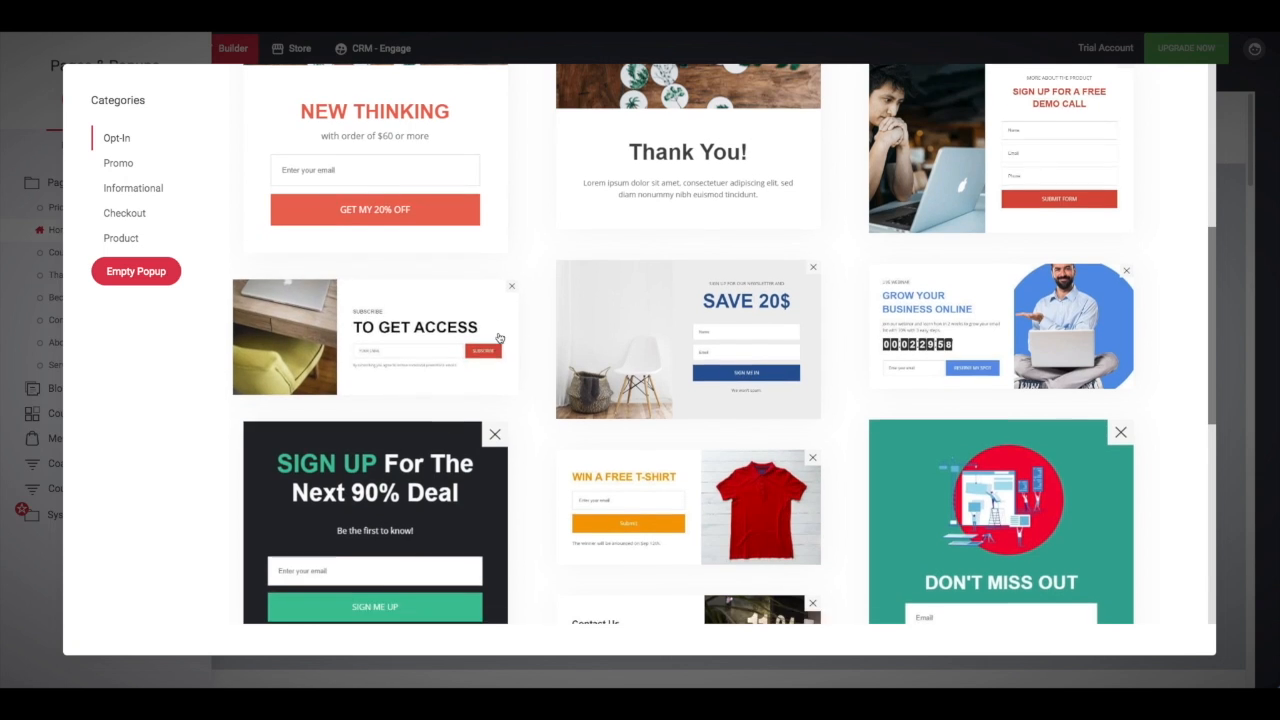
scroll(508, 342, down, 1)
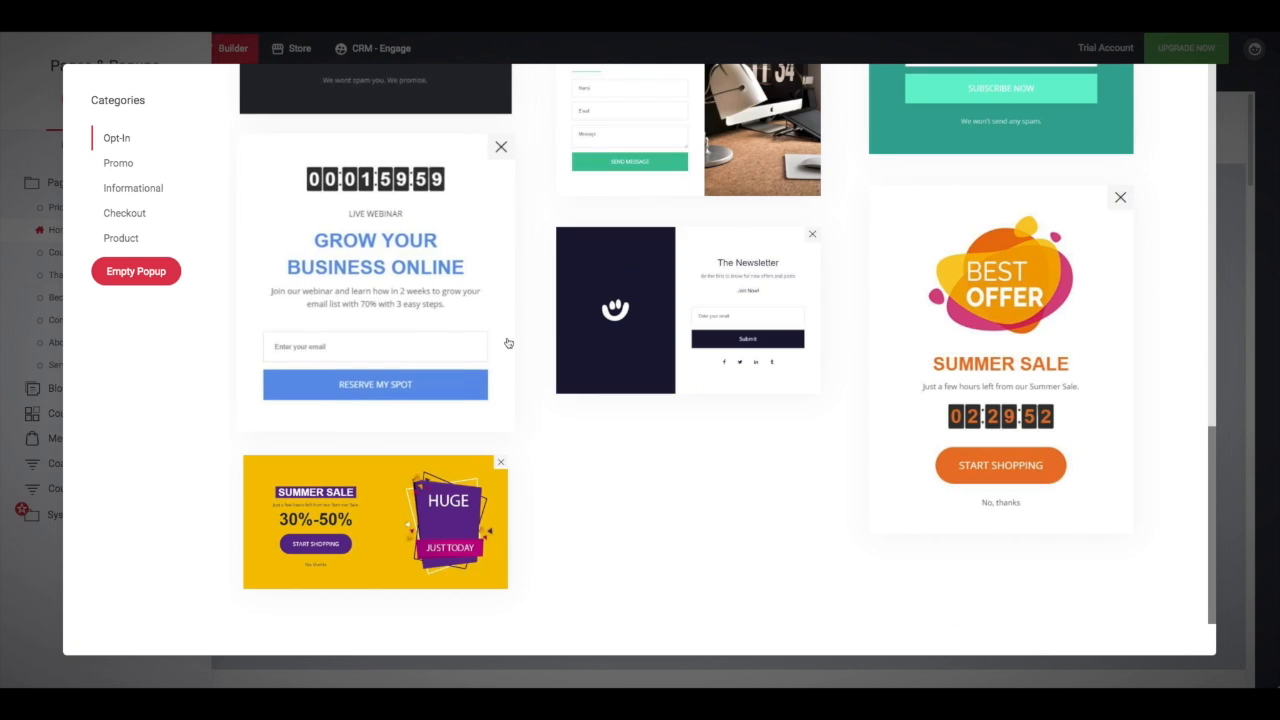
click(106, 166)
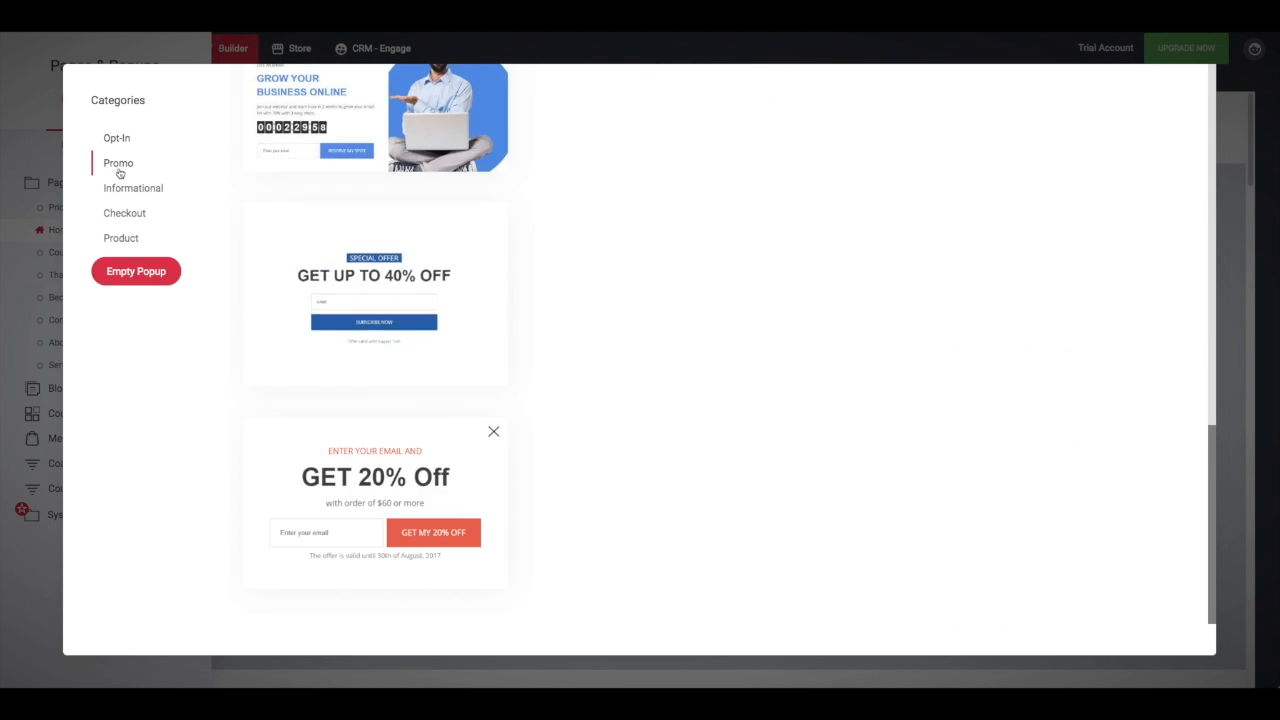
scroll(348, 253, up, 7)
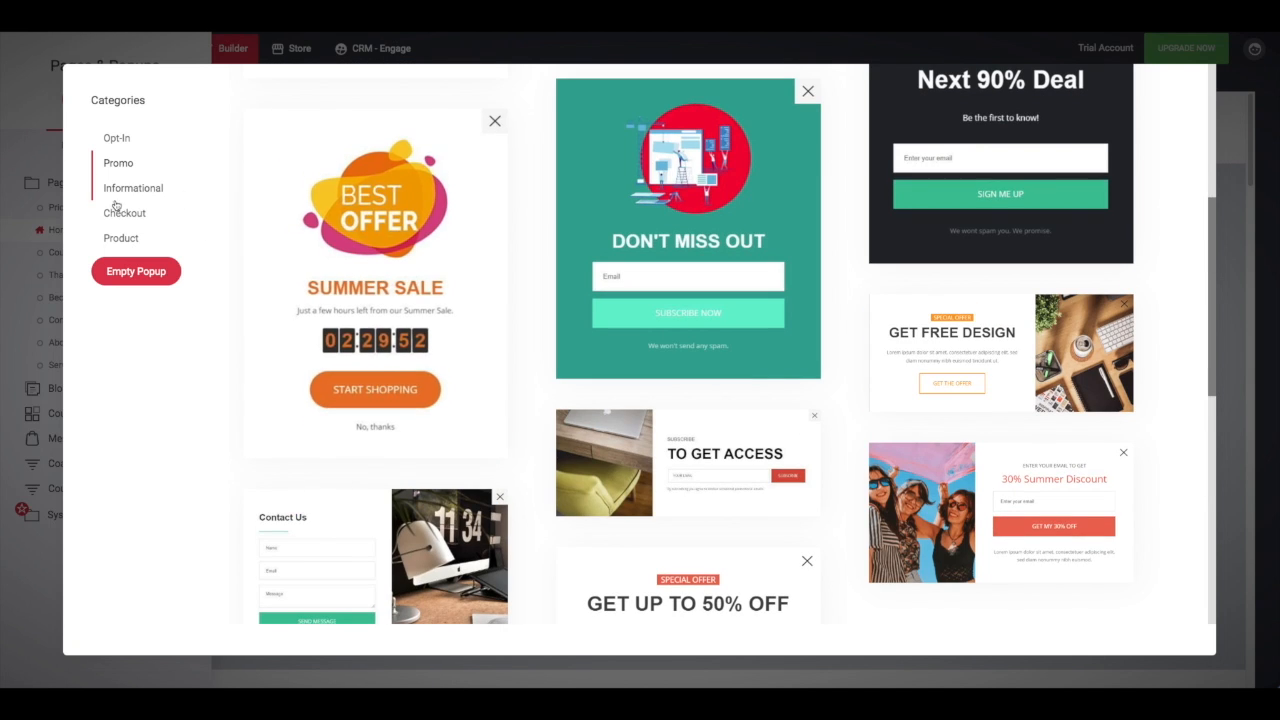
click(120, 217)
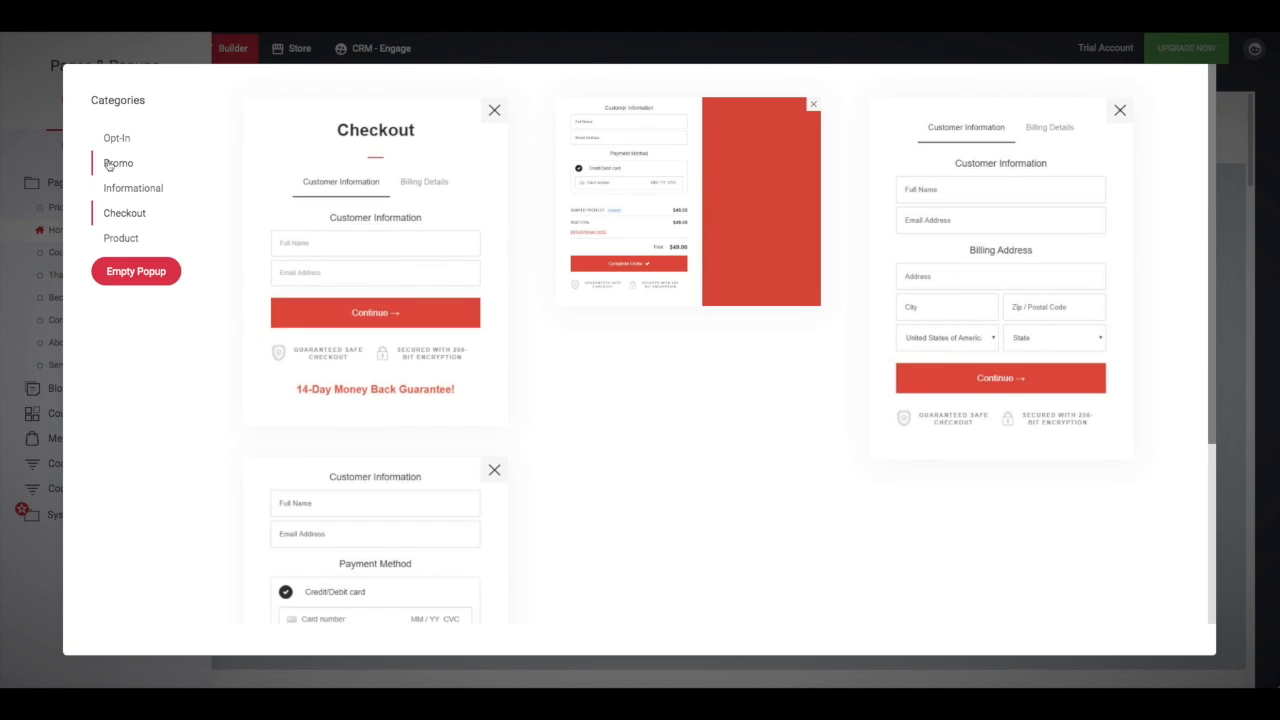
click(108, 166)
scroll(690, 352, down, 10)
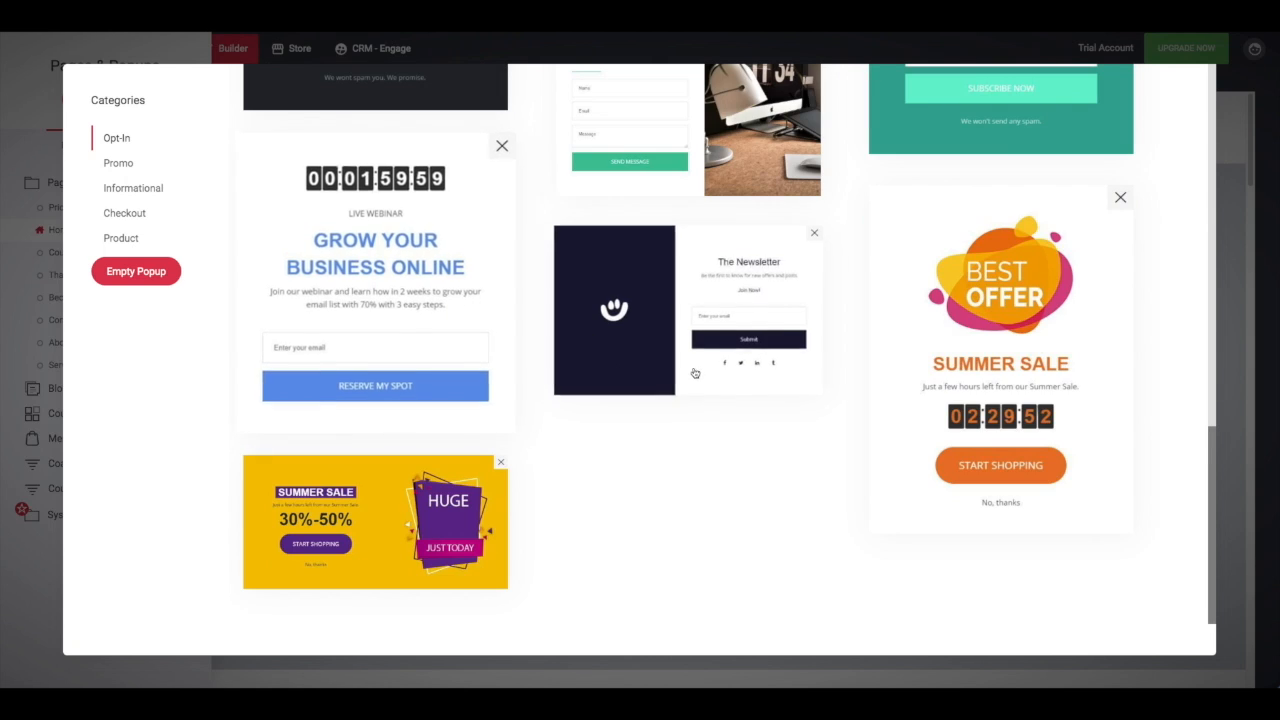
click(690, 352)
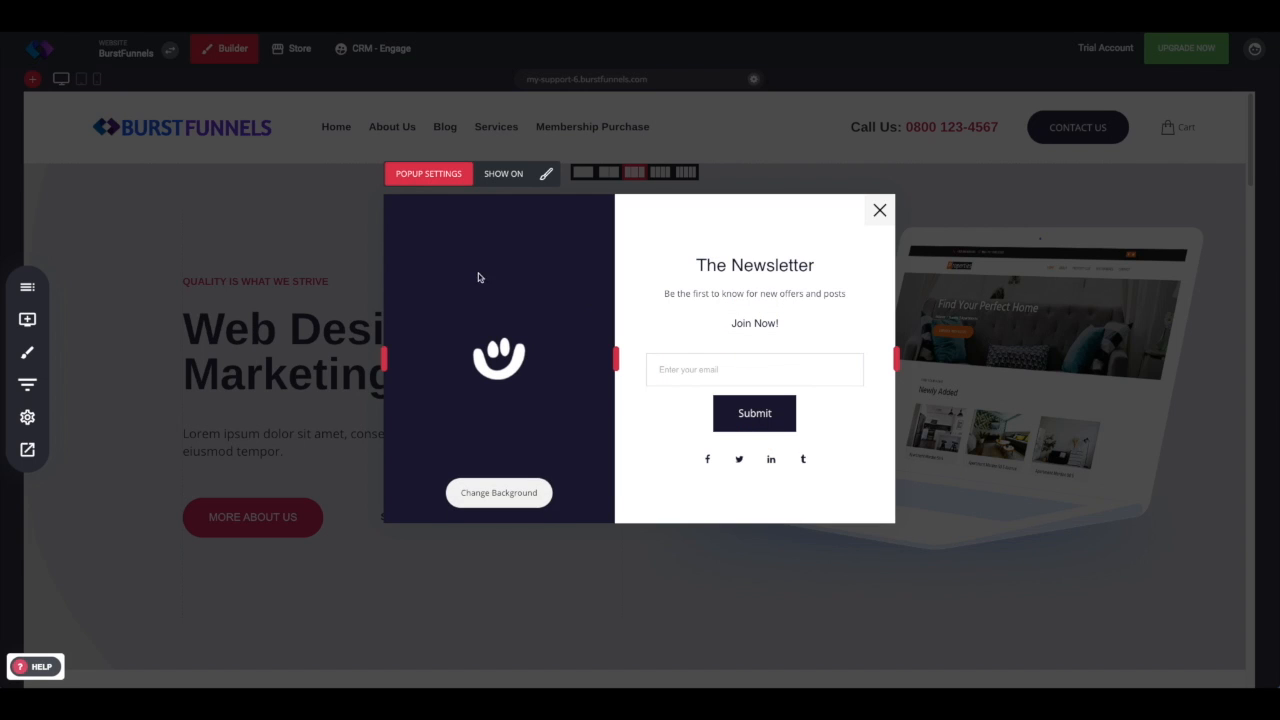
Step: Replace the popup's left-panel background image with the black-and-white portrait photo
click(488, 488)
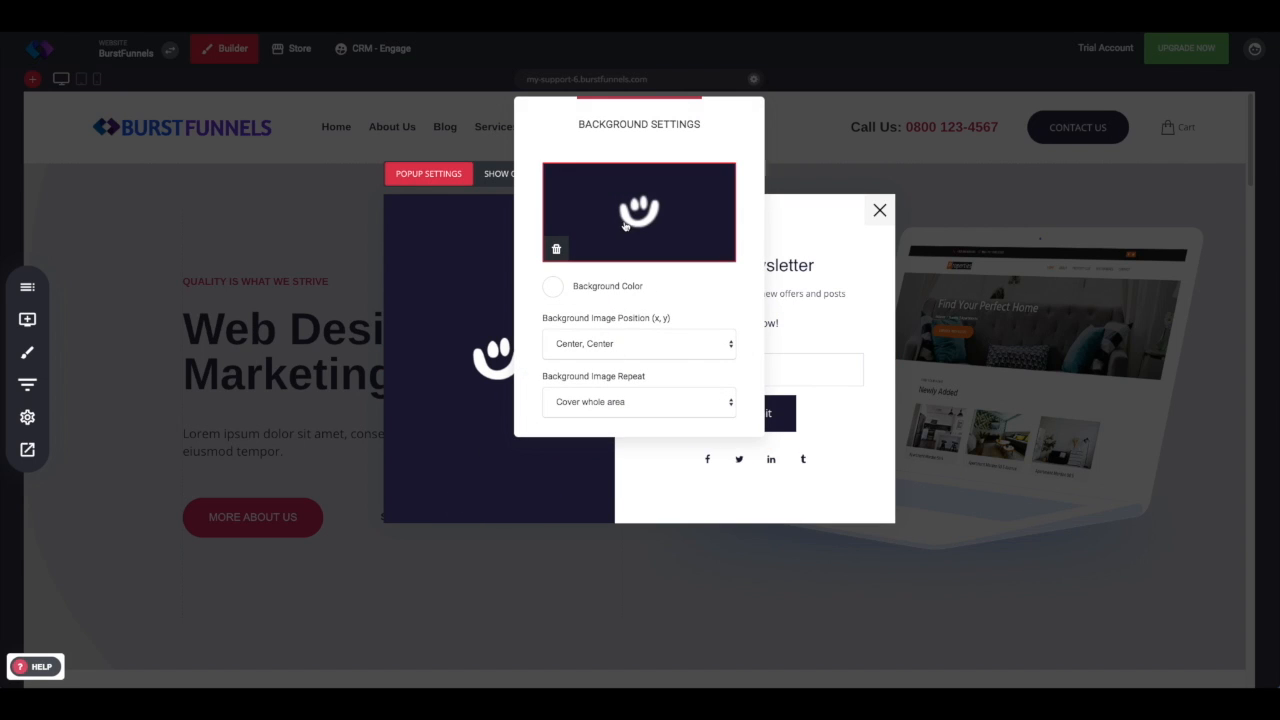
click(641, 222)
click(550, 175)
click(936, 597)
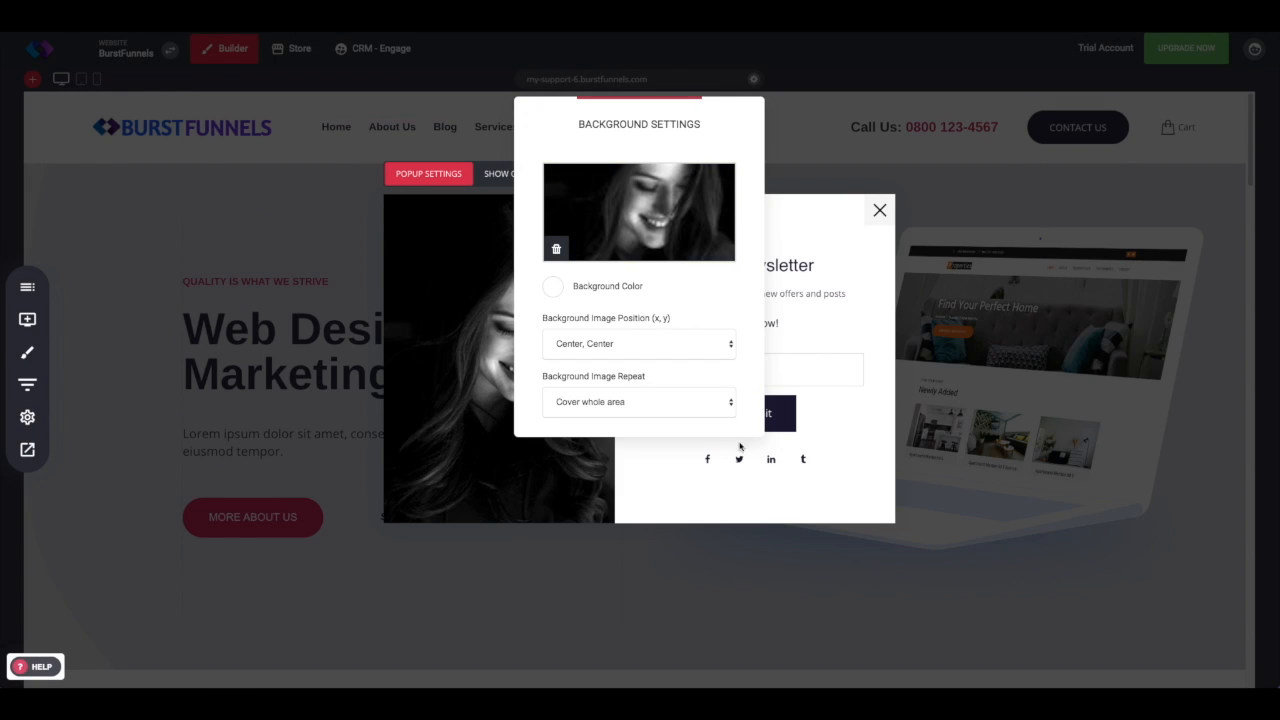
click(778, 484)
click(469, 572)
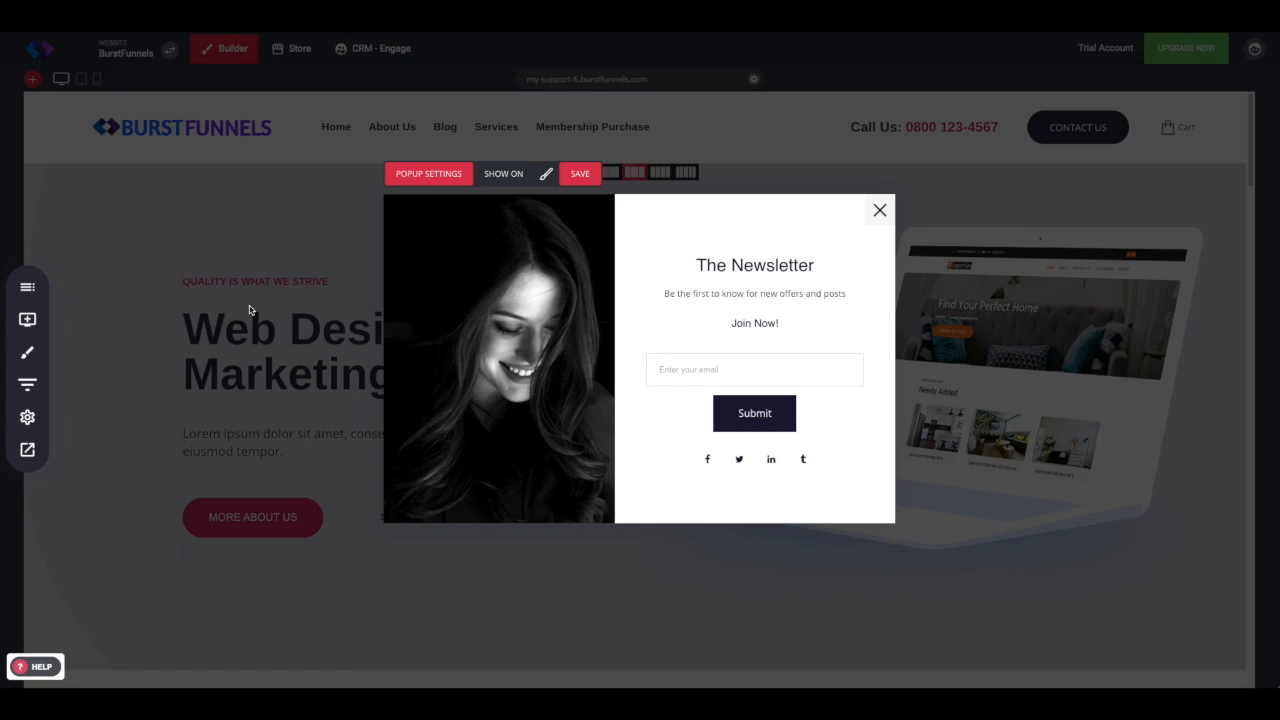
Step: Add an Image widget below the newsletter subtitle and set it to the portrait photo
click(27, 319)
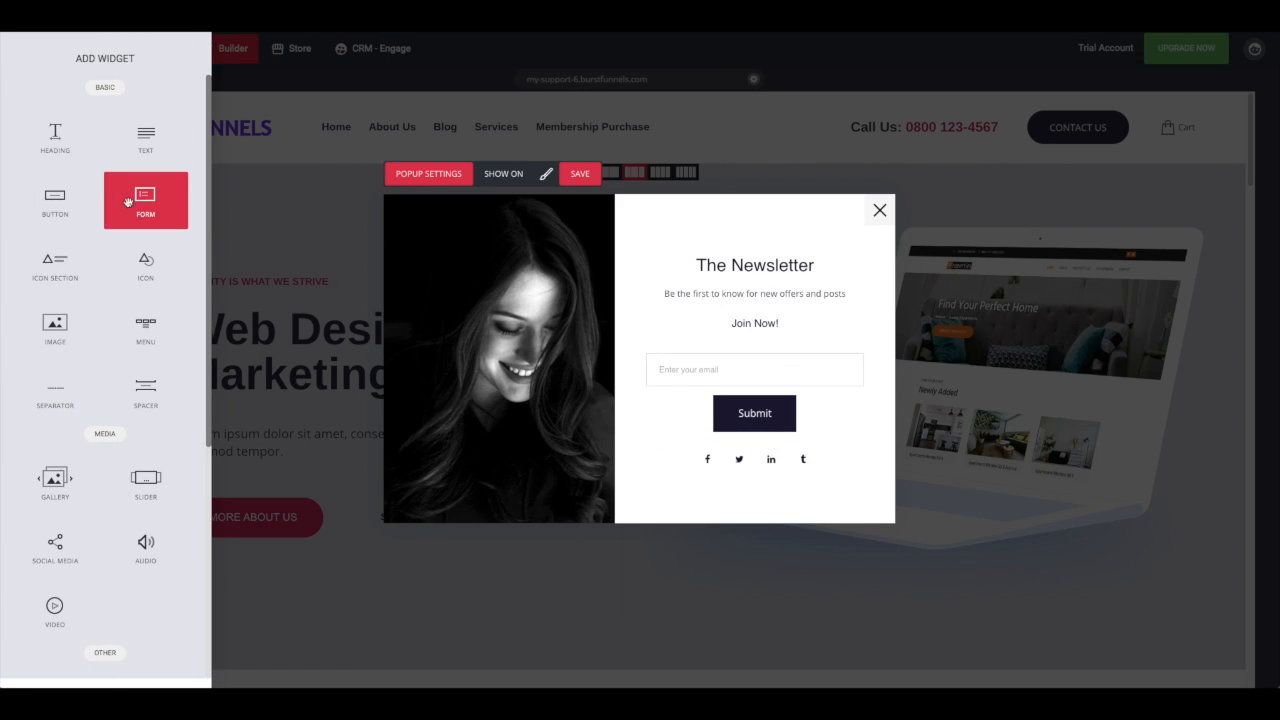
scroll(118, 385, down, 1)
drag(70, 312, 735, 321)
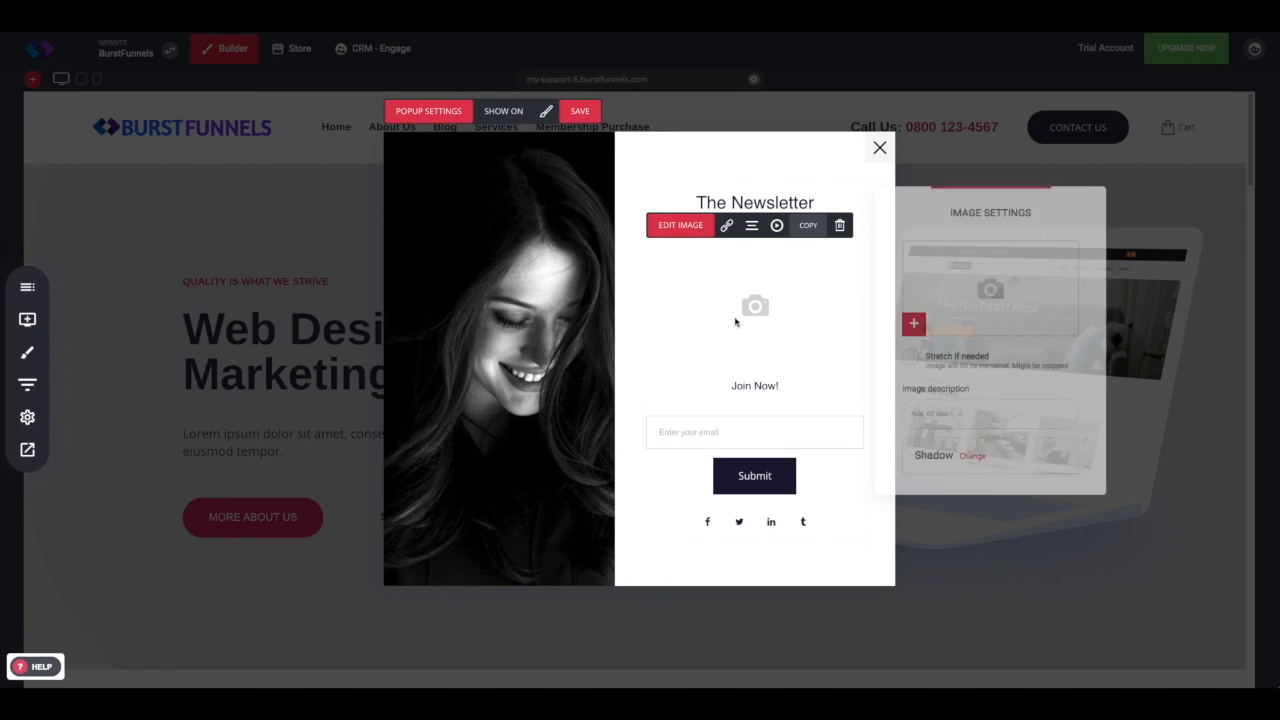
click(933, 273)
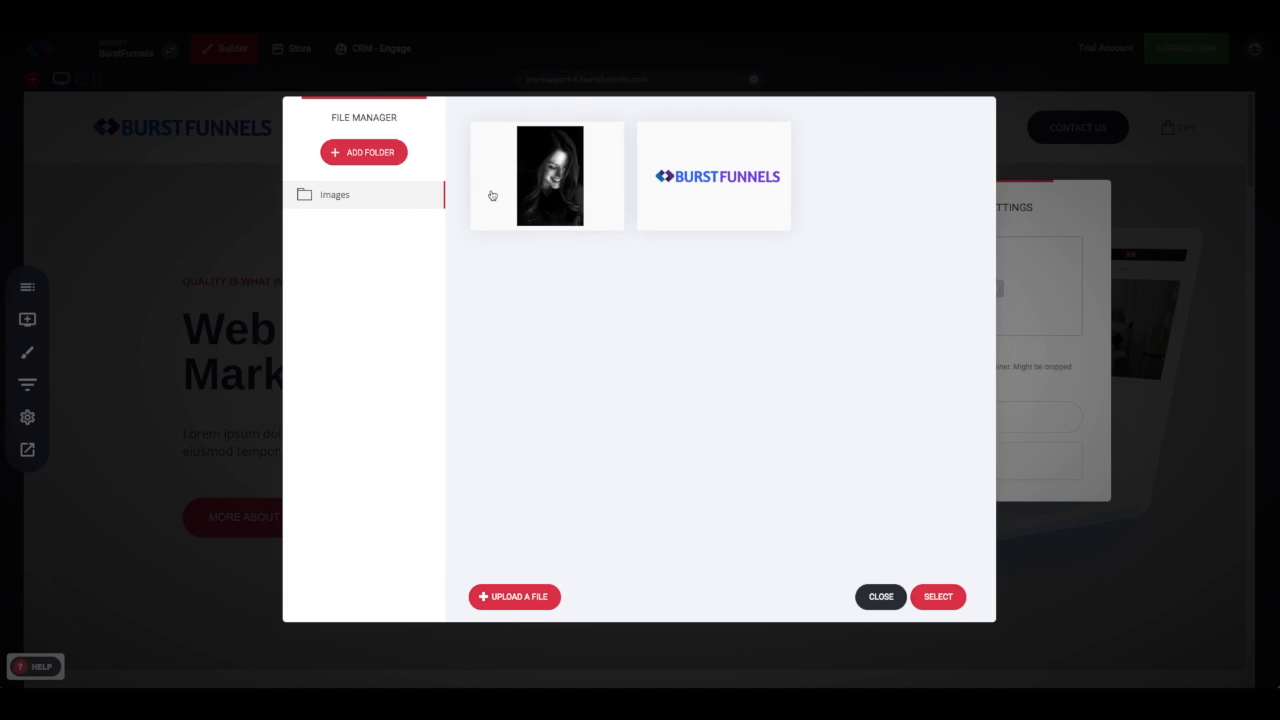
click(492, 195)
click(945, 597)
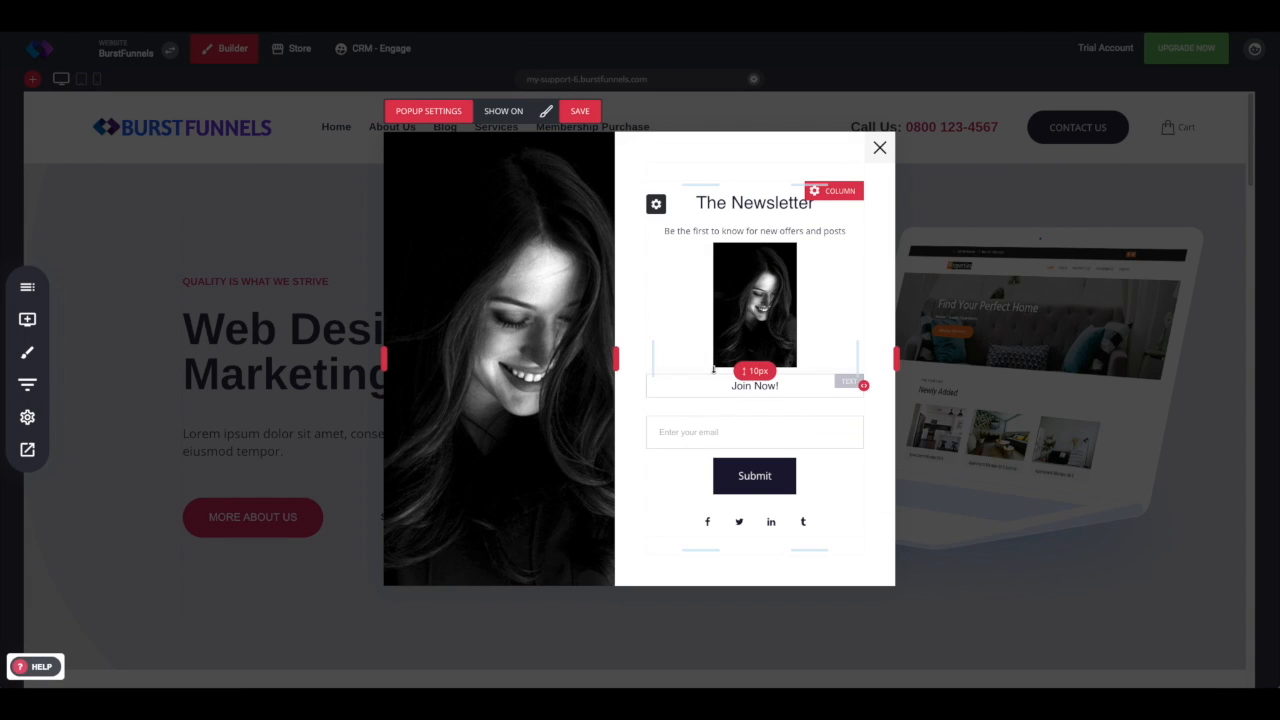
Step: Delete the added image widget from the newsletter column
mouse_move(561, 343)
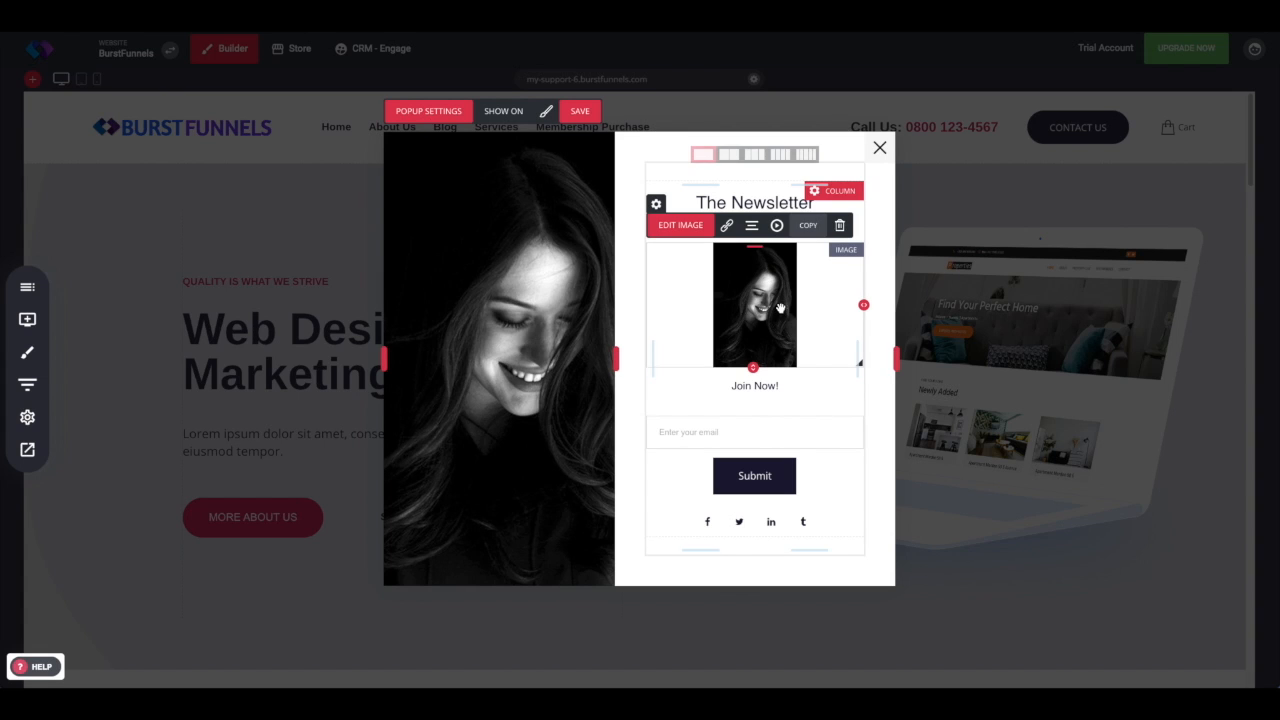
click(839, 225)
click(672, 325)
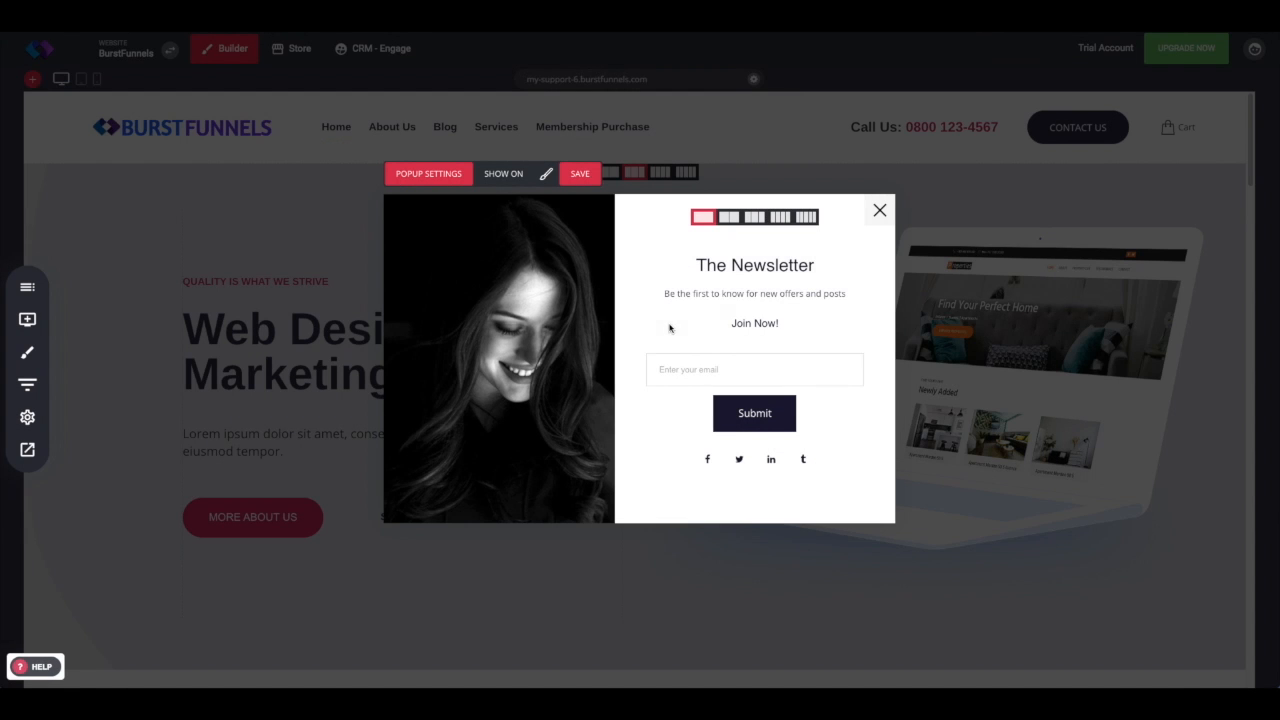
Step: Try a two-column layout for the content row and switch back to a single column
click(729, 217)
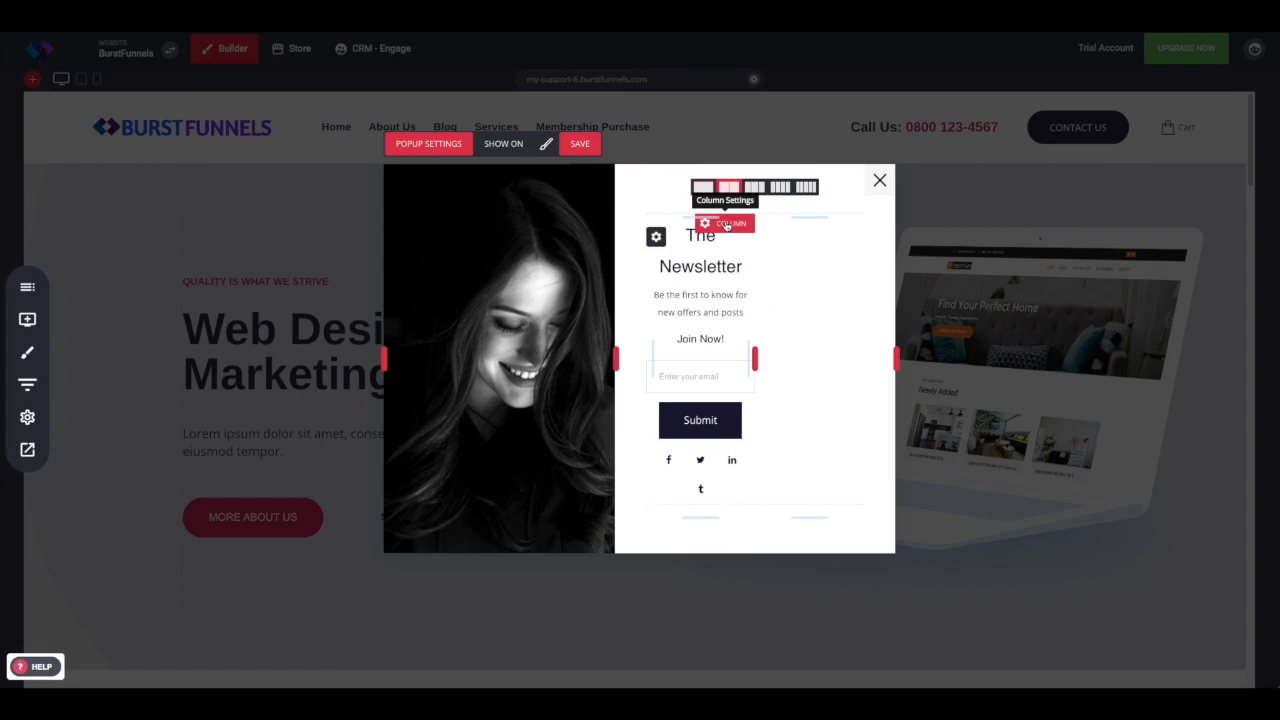
click(705, 190)
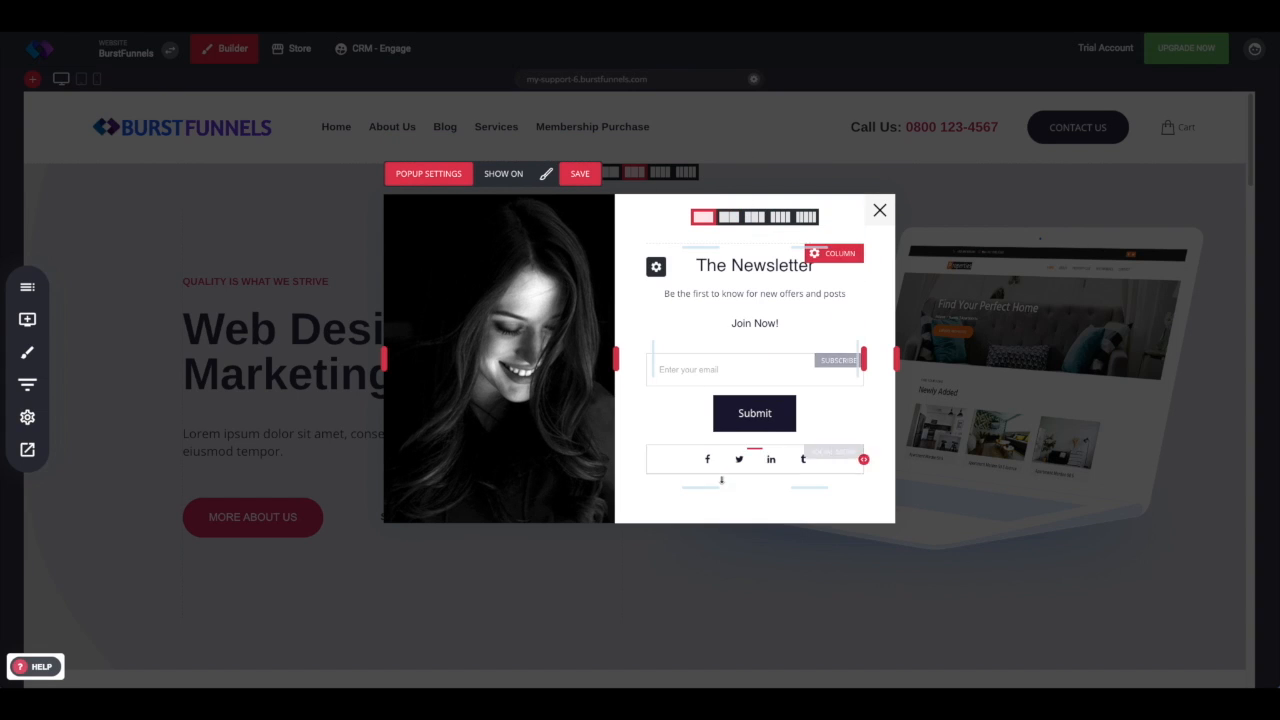
Step: Adjust the content spacing and widen the popup and its image panel by resizing their edges
drag(703, 484, 697, 450)
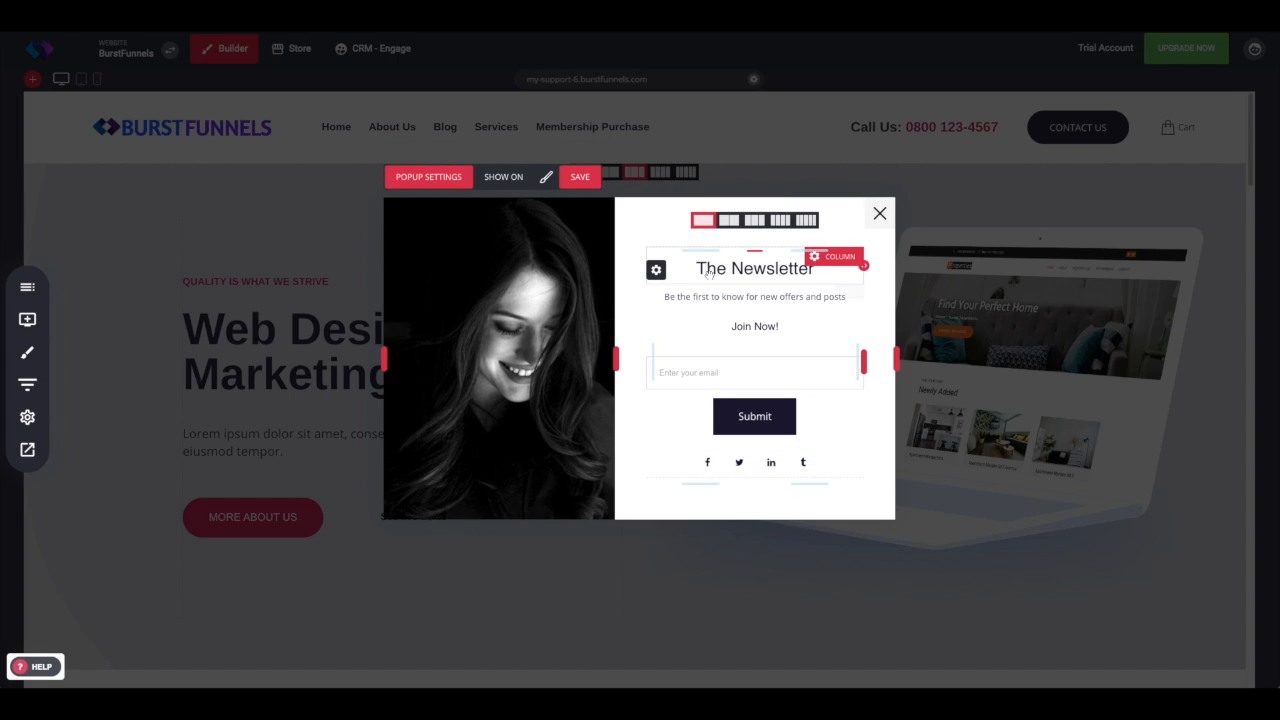
mouse_move(696, 313)
mouse_down()
mouse_move(692, 326)
mouse_move(692, 313)
mouse_up()
drag(727, 250, 752, 291)
mouse_move(614, 357)
mouse_down()
mouse_move(566, 357)
mouse_move(674, 362)
mouse_move(628, 357)
mouse_up()
drag(900, 360, 950, 374)
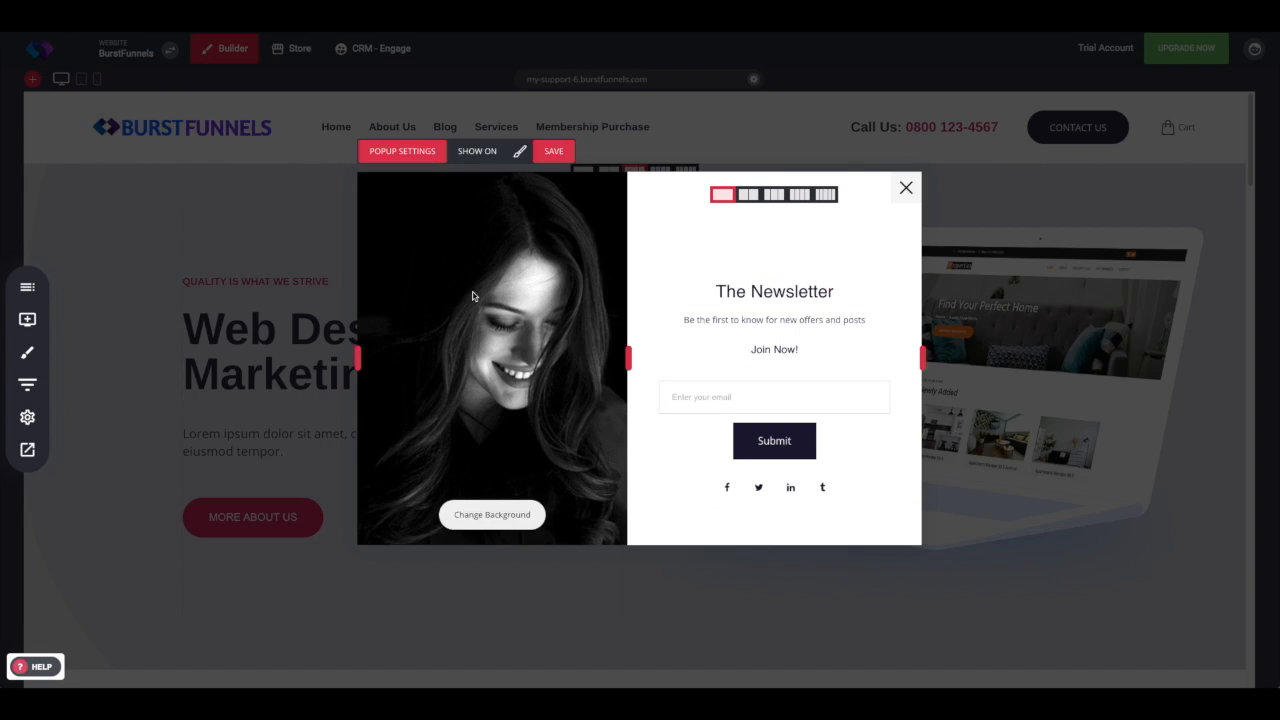
Step: Try the centre, right, top and bottom popup content layouts, returning to the image-left layout
click(519, 151)
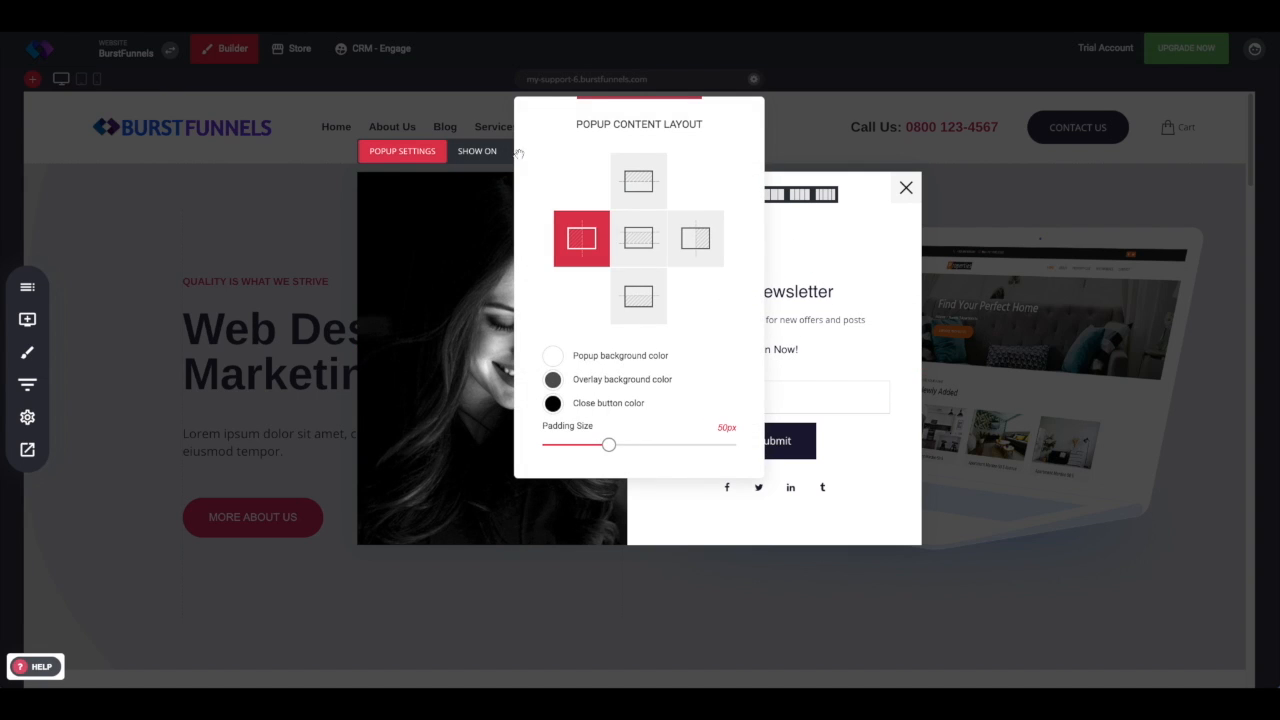
drag(588, 97, 170, 118)
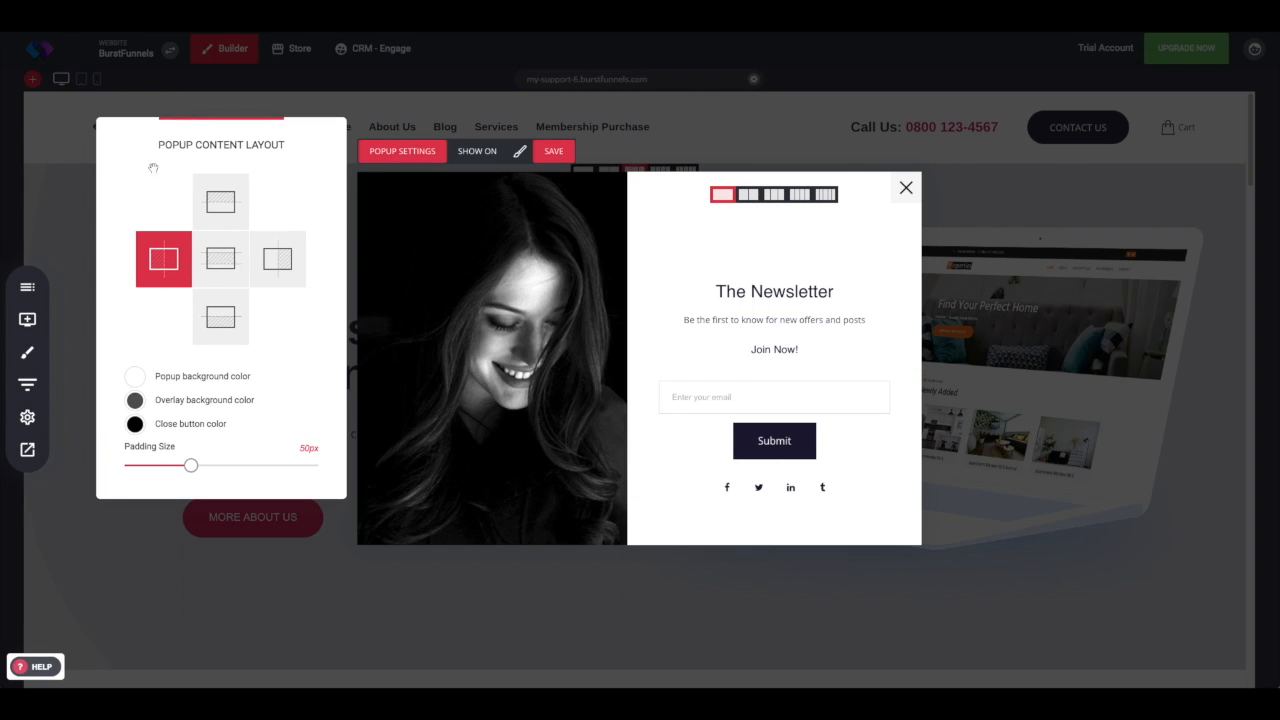
click(224, 266)
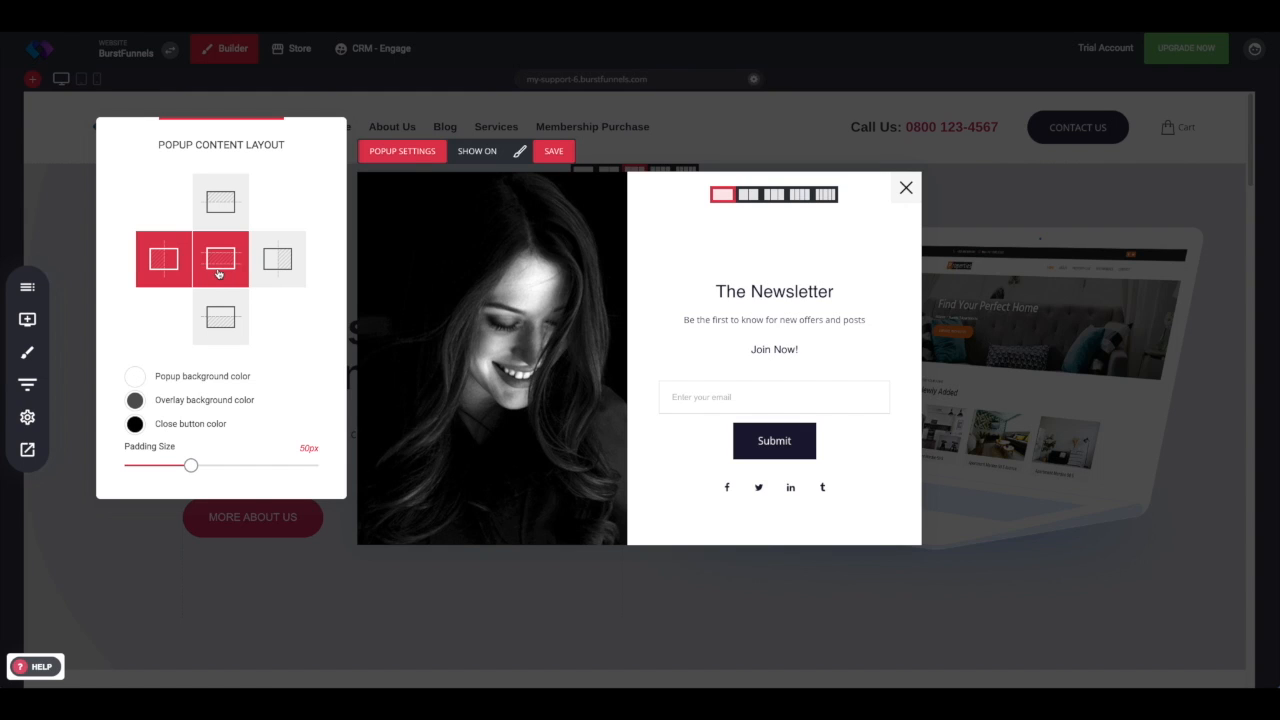
click(279, 266)
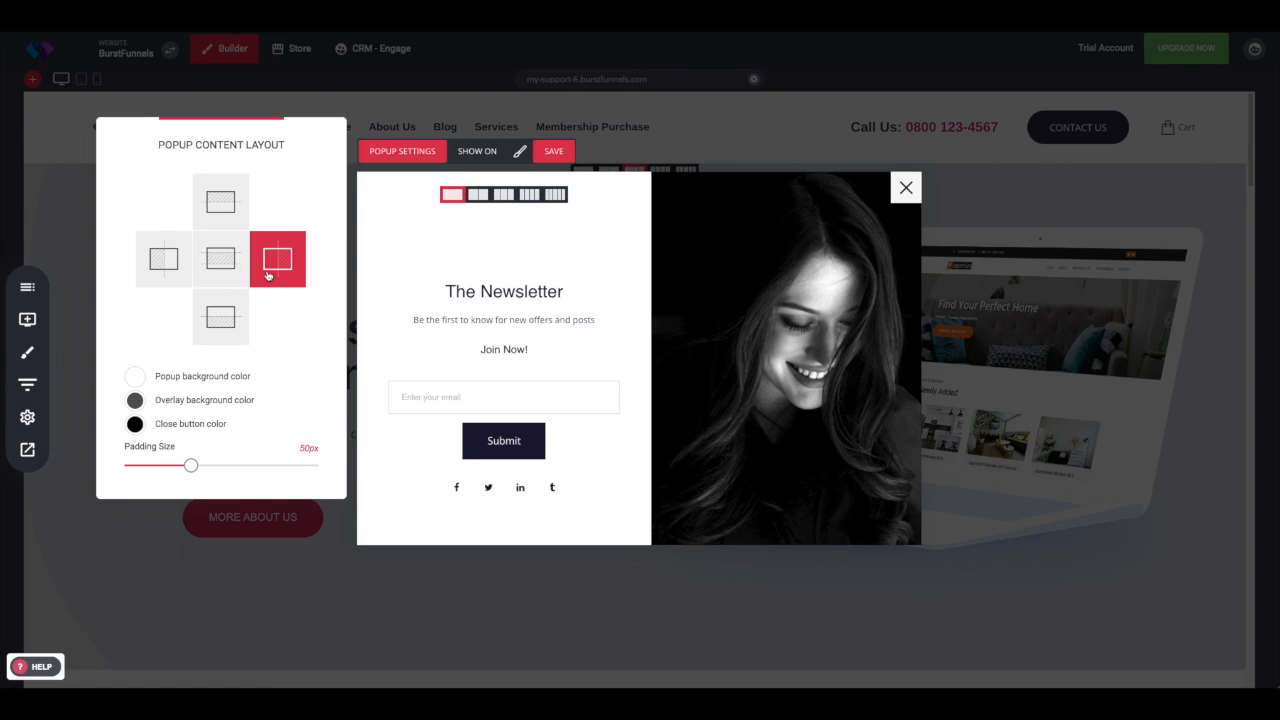
click(230, 198)
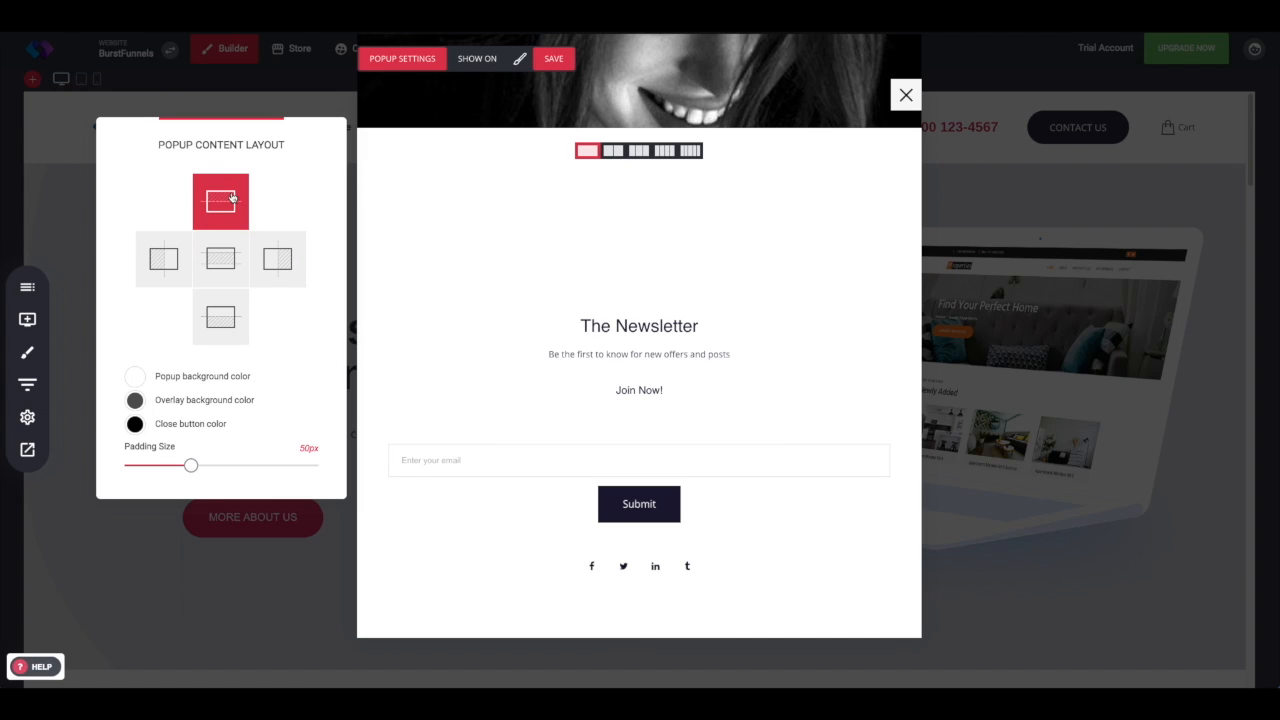
click(218, 315)
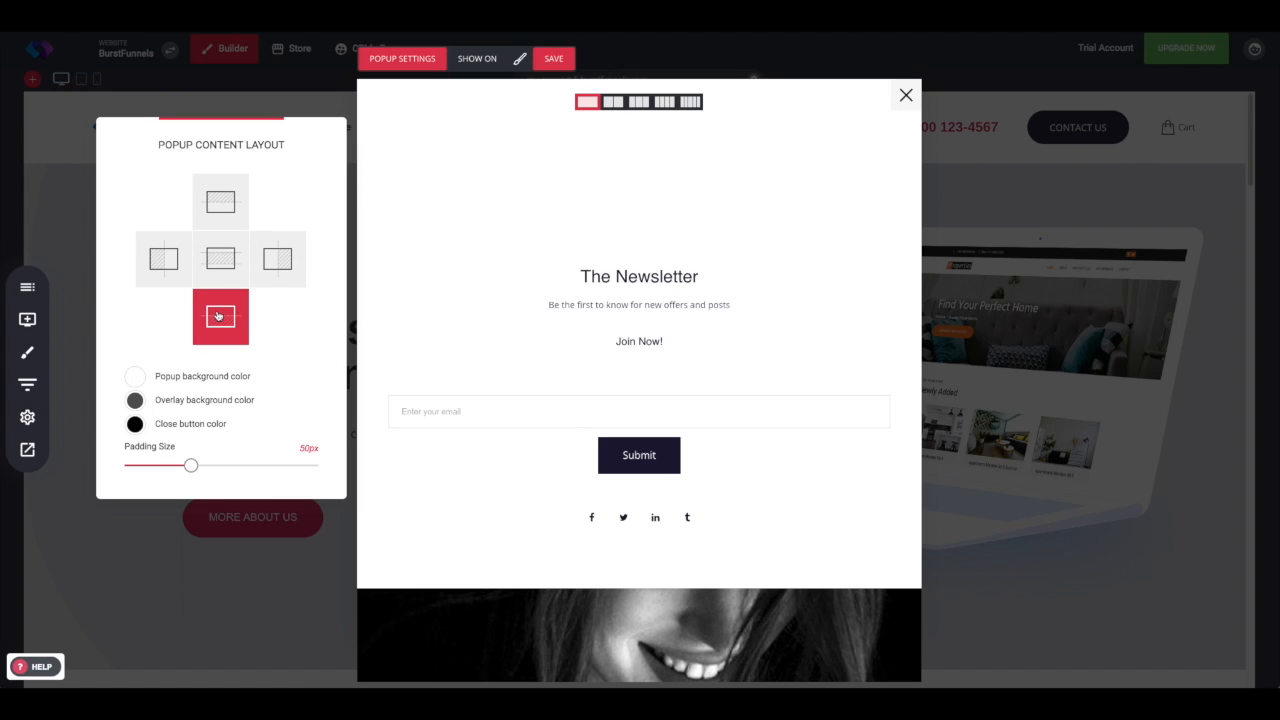
click(220, 259)
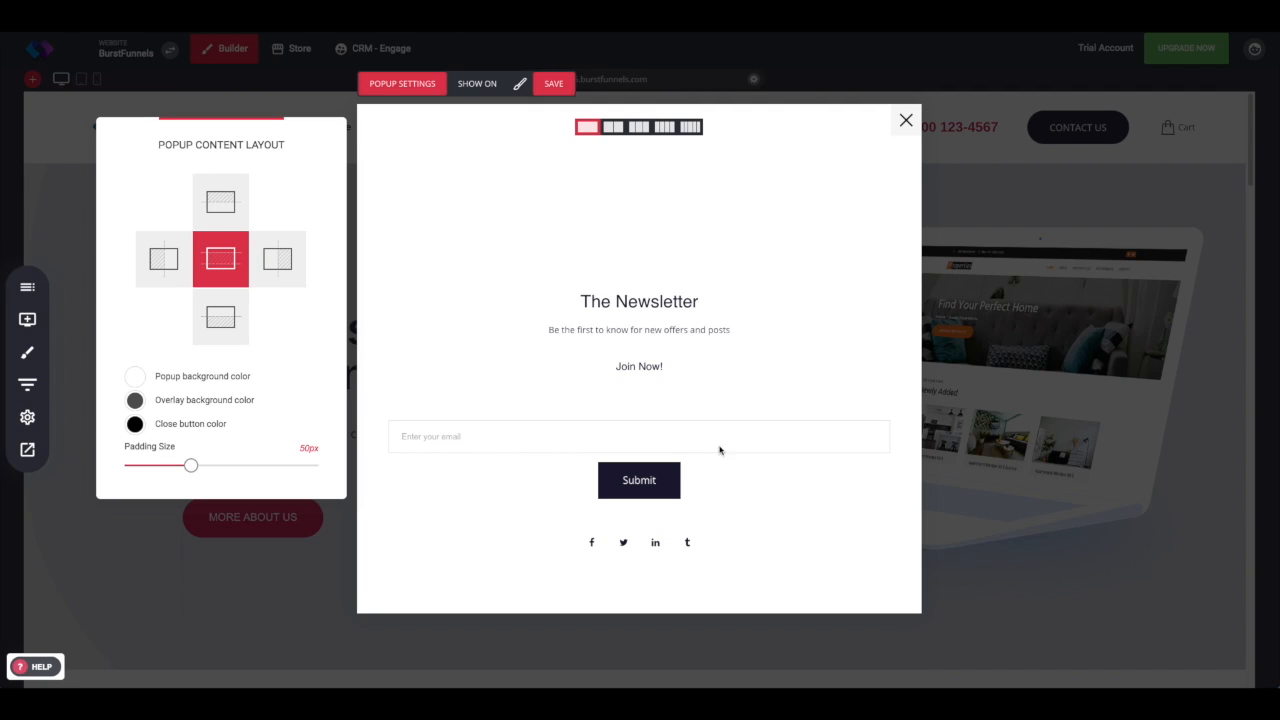
click(145, 257)
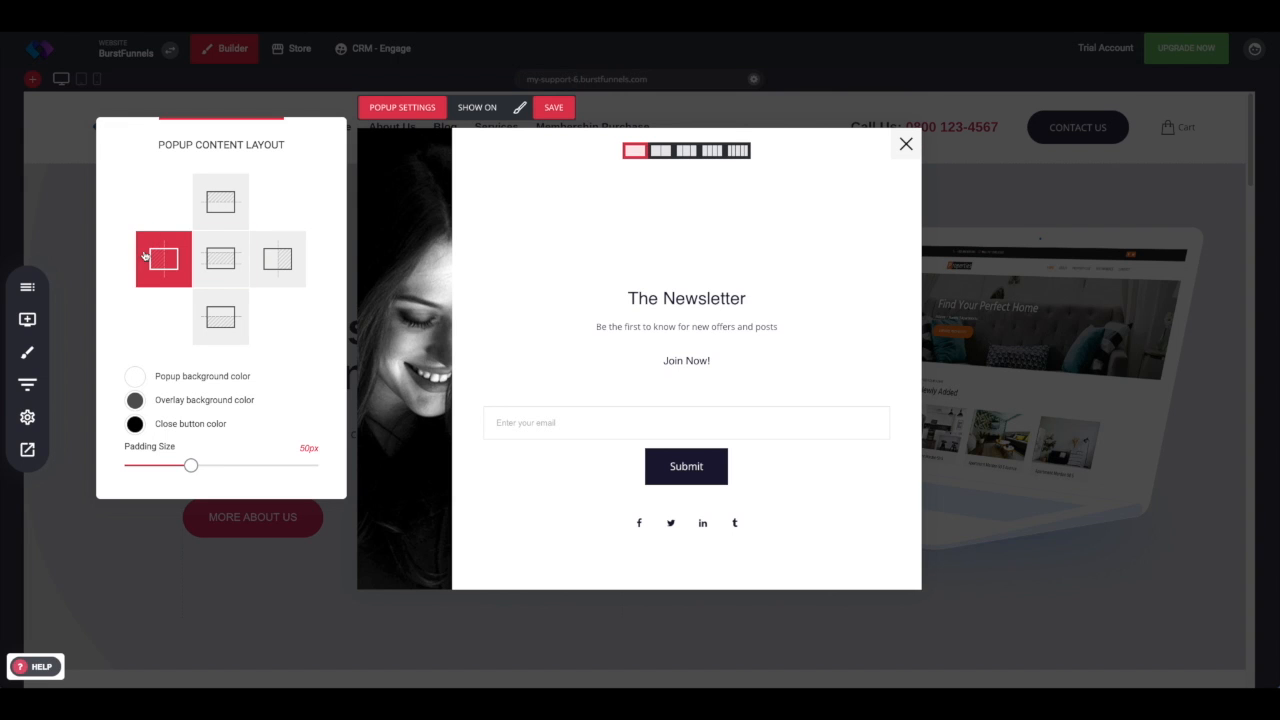
Step: Resize the image panel so it fills about half of the popup width
click(468, 347)
drag(450, 355, 622, 308)
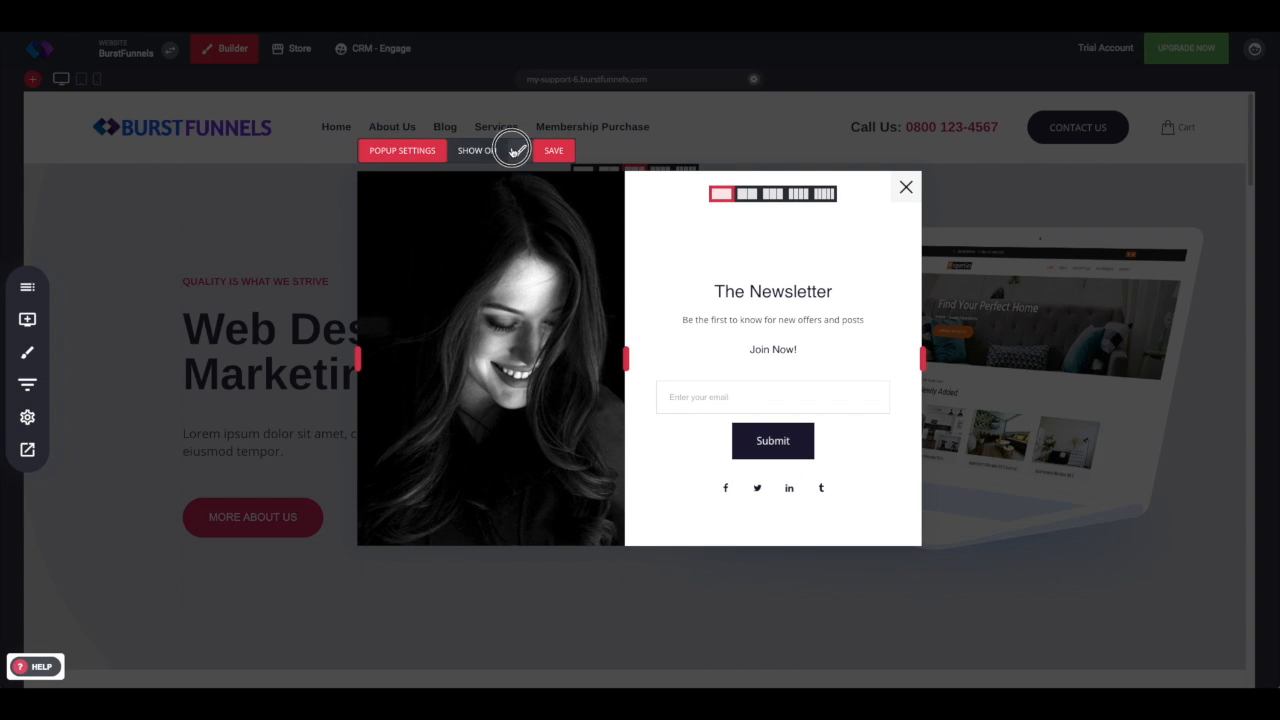
Step: Set the popup background colour to light pink in the popup settings
click(519, 150)
click(553, 355)
drag(570, 405, 588, 366)
click(579, 311)
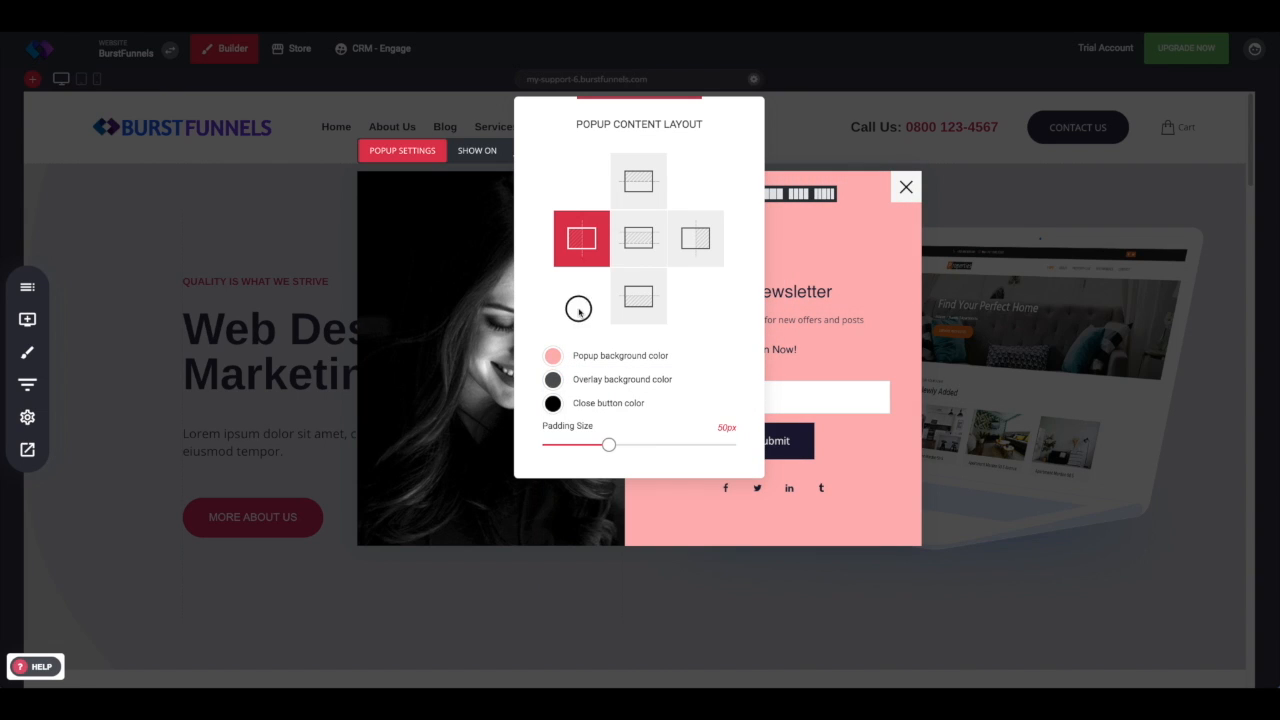
Step: Set the overlay background colour to a dark reddish-brown tone
click(553, 380)
mouse_move(591, 446)
mouse_down()
mouse_move(563, 480)
mouse_move(600, 463)
mouse_move(610, 418)
mouse_move(588, 456)
mouse_move(620, 425)
mouse_move(583, 457)
mouse_move(598, 464)
mouse_up()
click(603, 346)
Step: Set the close button colour to 533030, close the settings, and narrow the image panel slightly
click(555, 404)
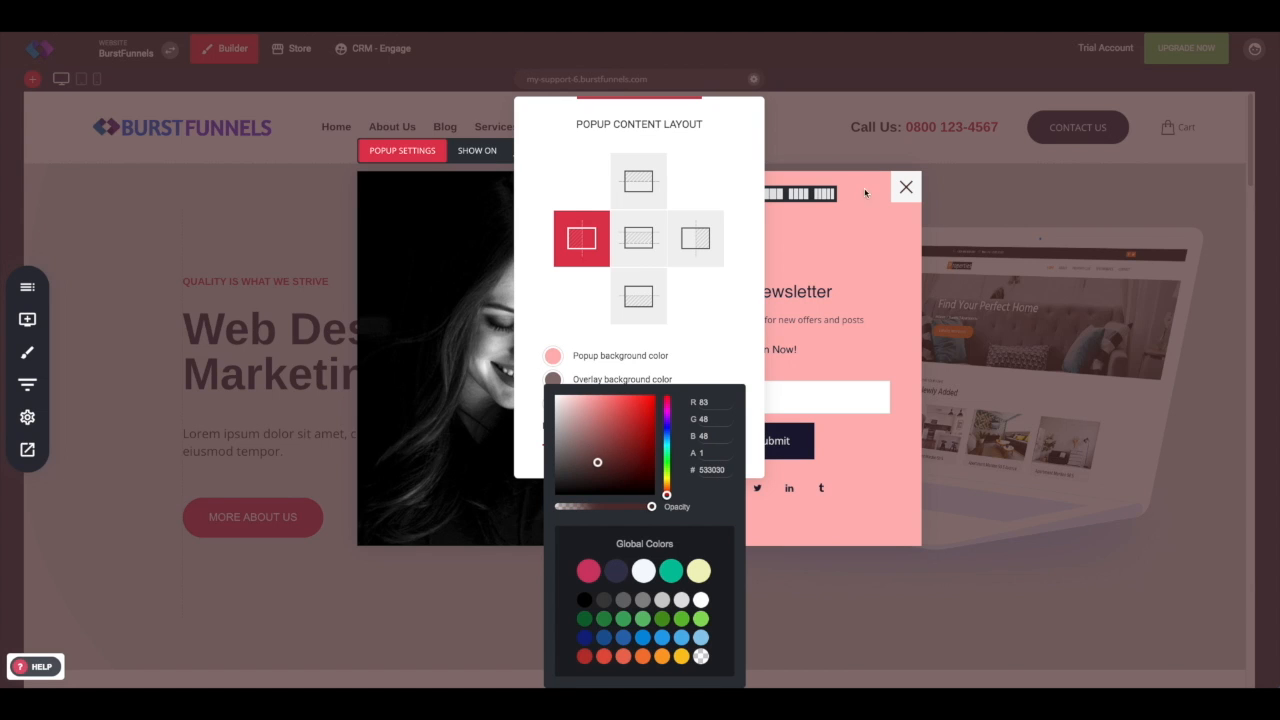
click(708, 363)
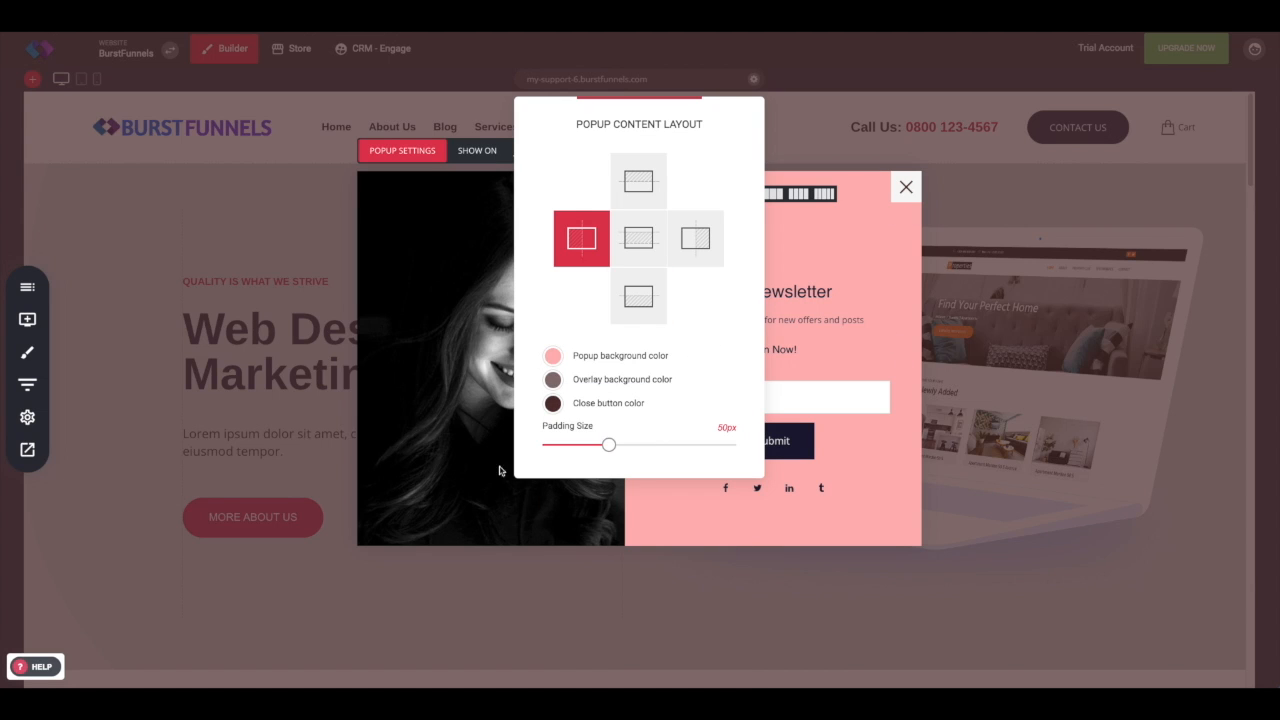
click(456, 514)
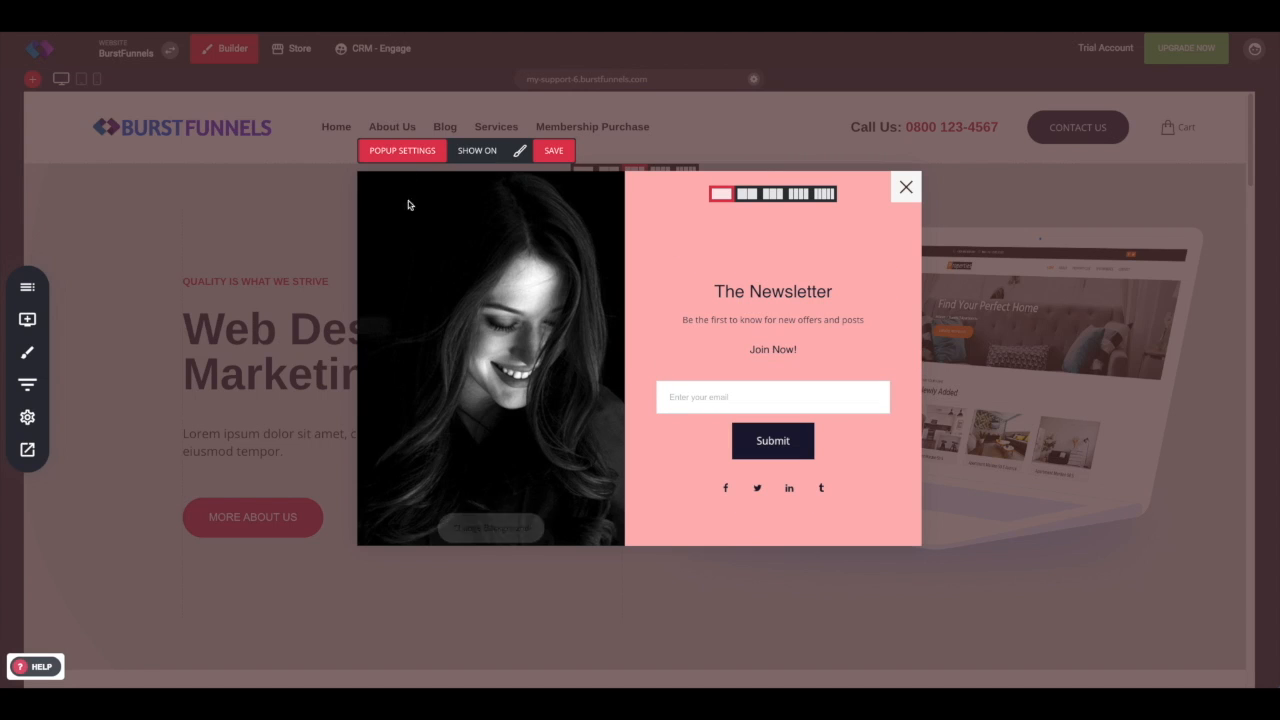
mouse_move(626, 358)
mouse_down()
mouse_move(637, 366)
mouse_move(611, 368)
mouse_up()
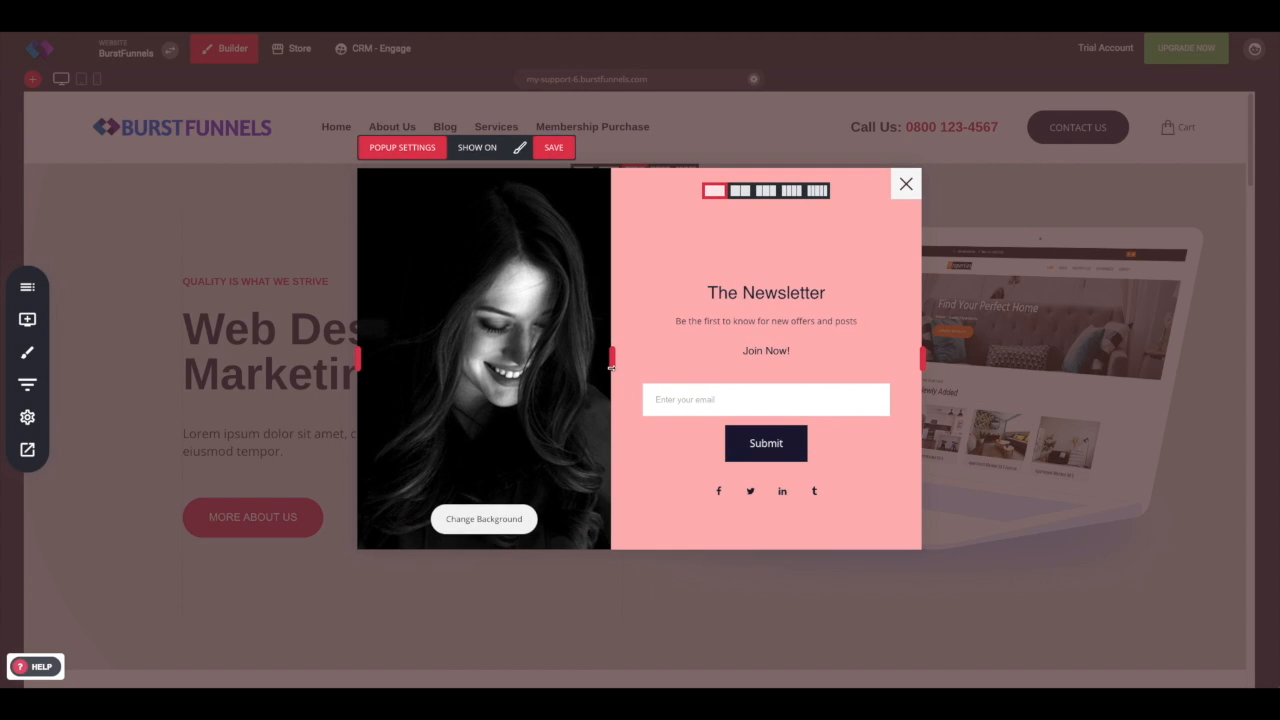
Step: Try out each of the popup position options in the popup settings
click(423, 151)
drag(564, 142, 204, 108)
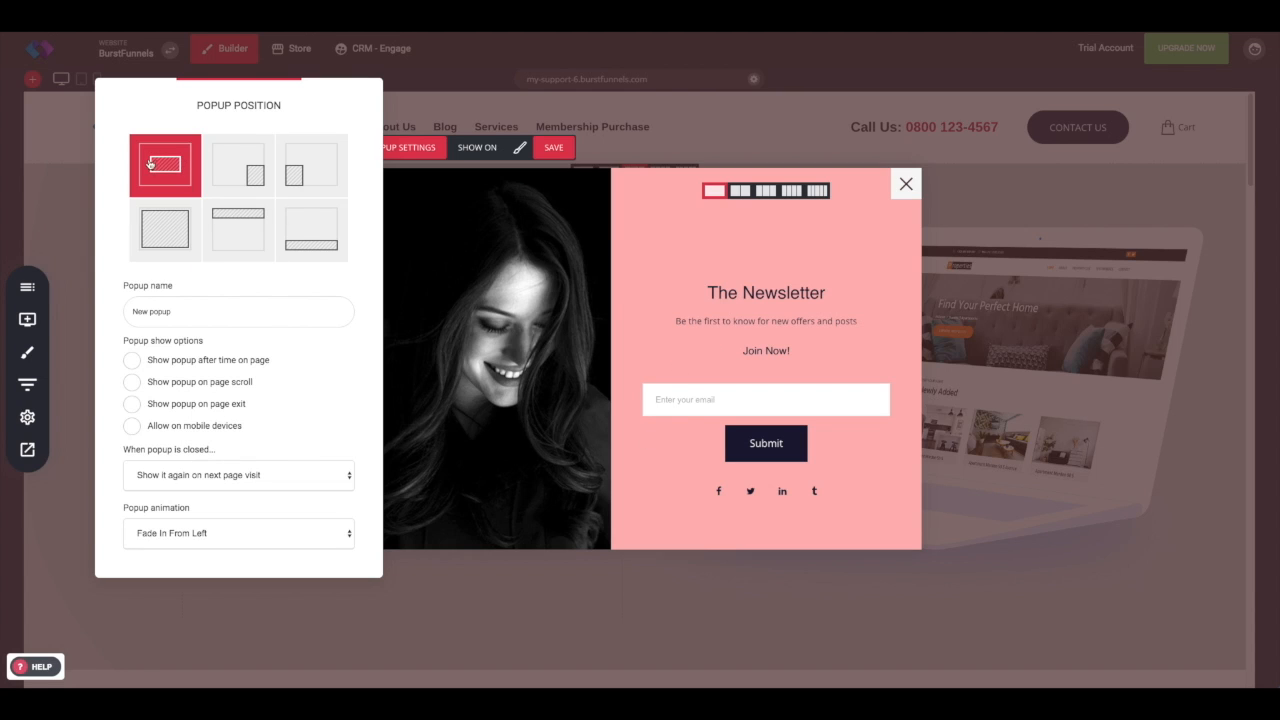
click(263, 175)
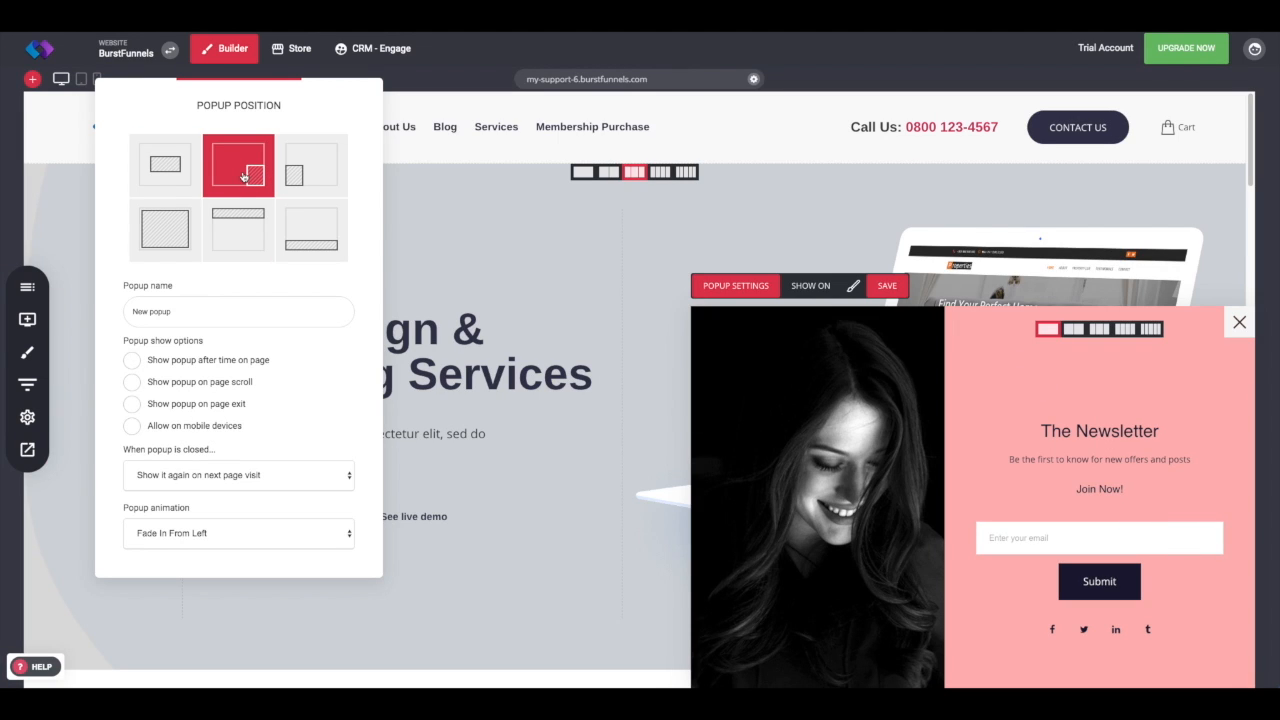
click(144, 236)
click(292, 180)
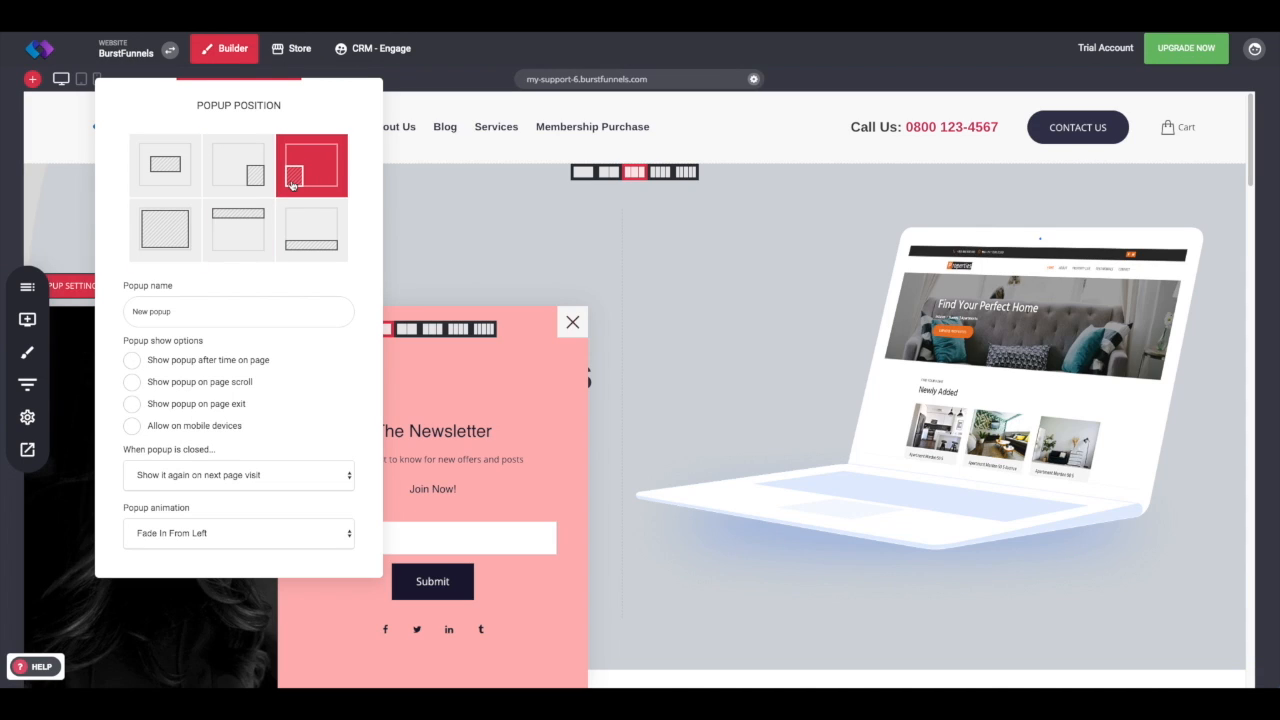
click(182, 228)
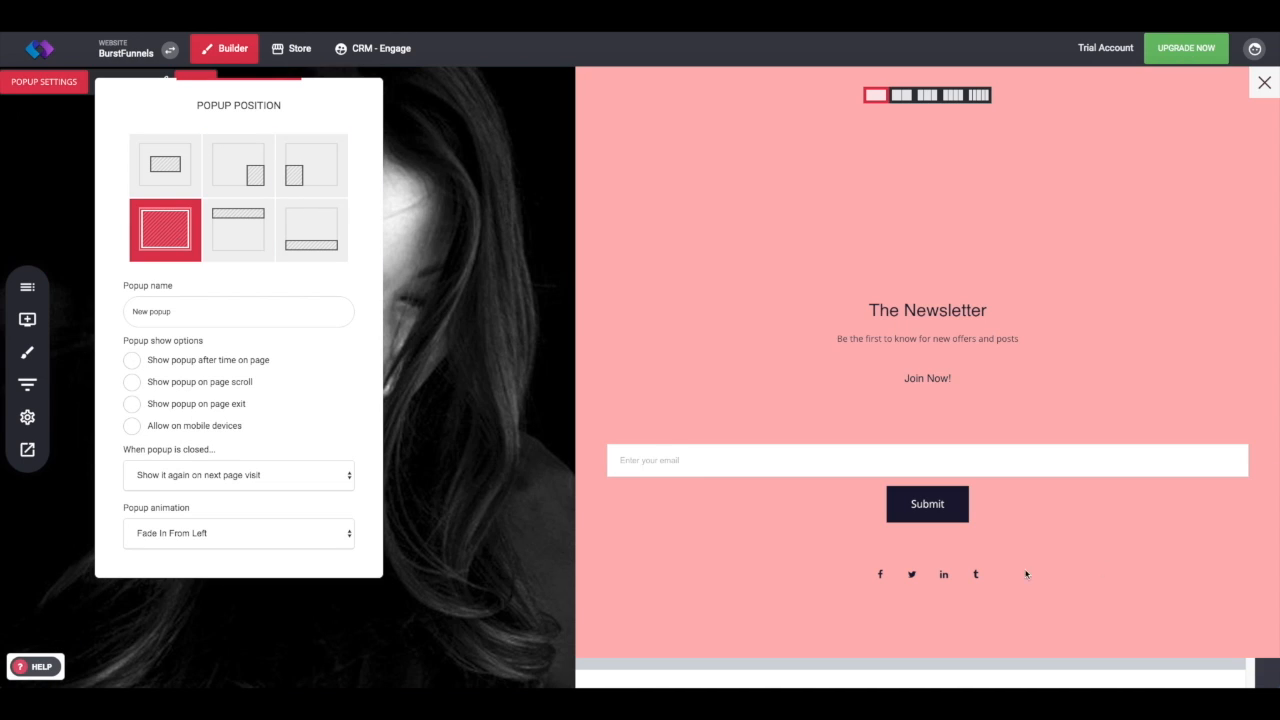
click(224, 231)
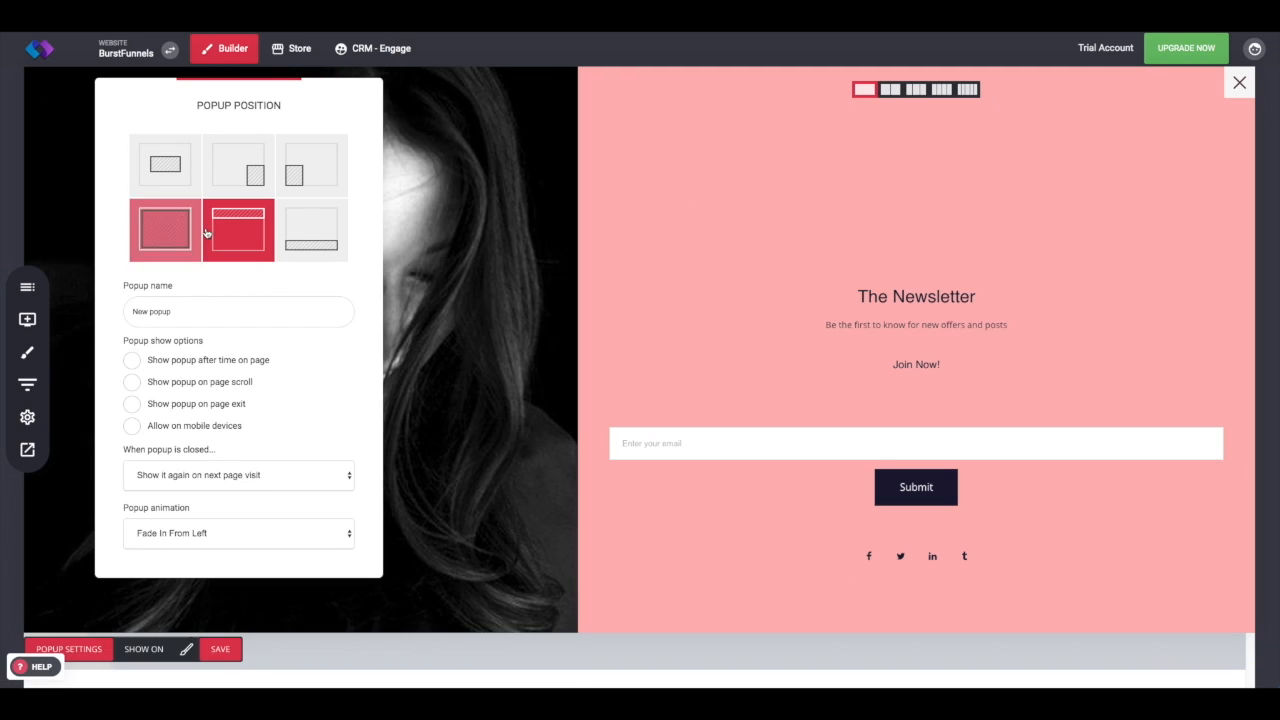
click(313, 245)
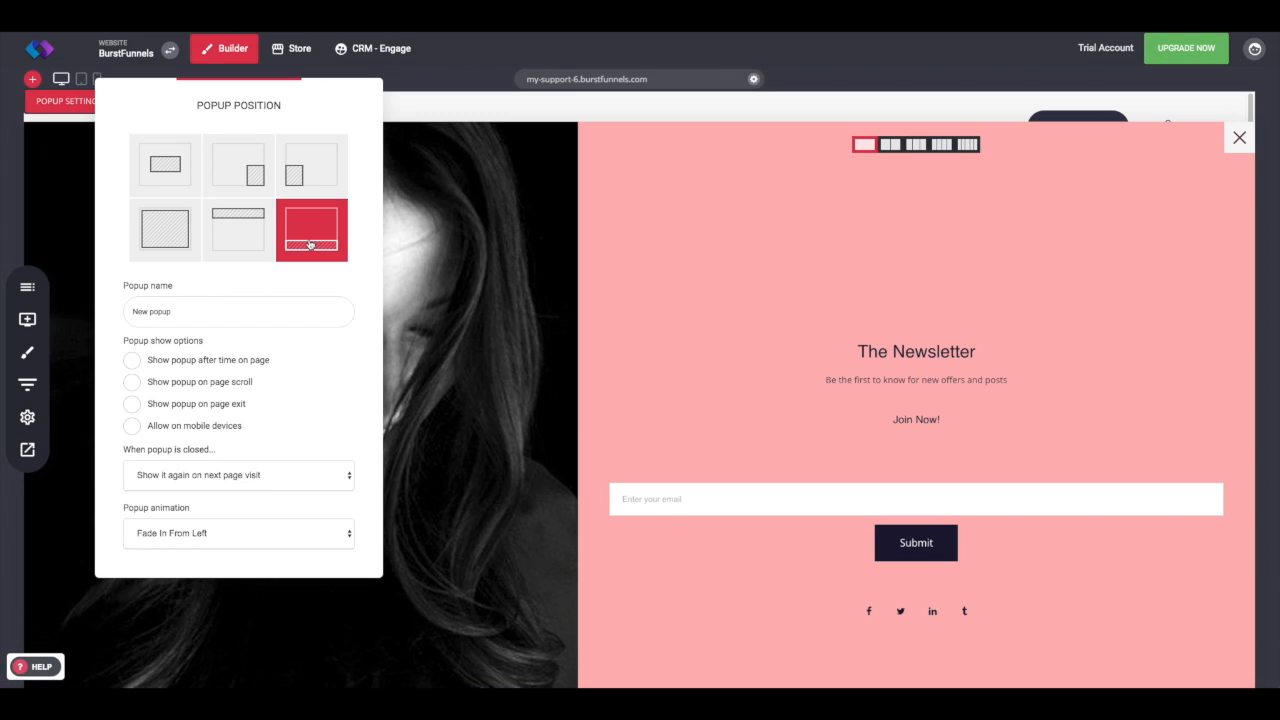
click(735, 203)
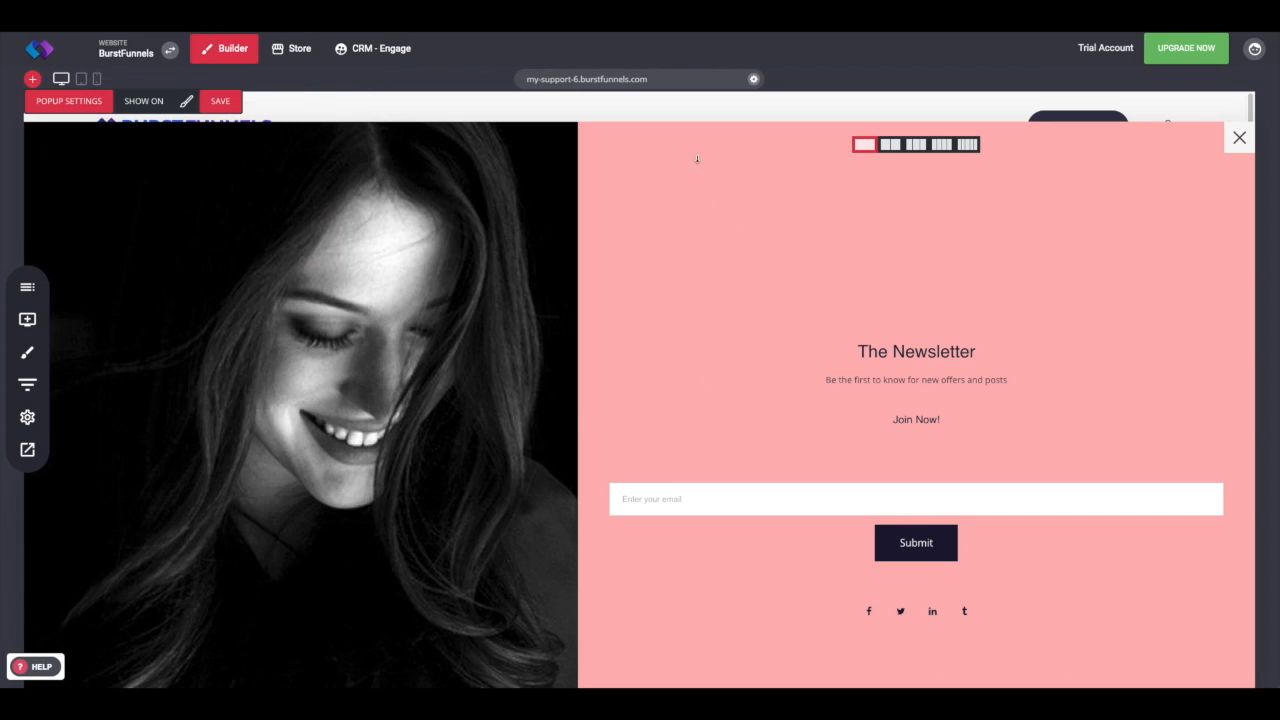
Step: Set the popup position to centred and name the popup Middle Popup
click(57, 105)
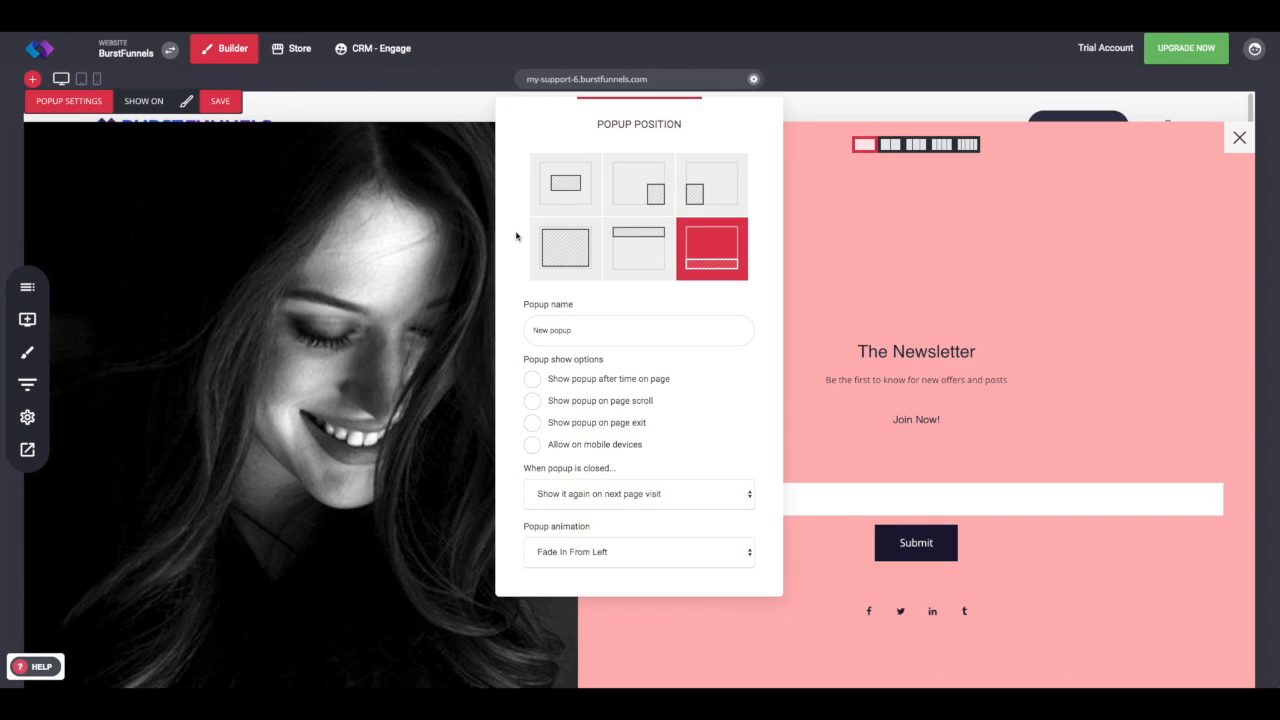
click(590, 203)
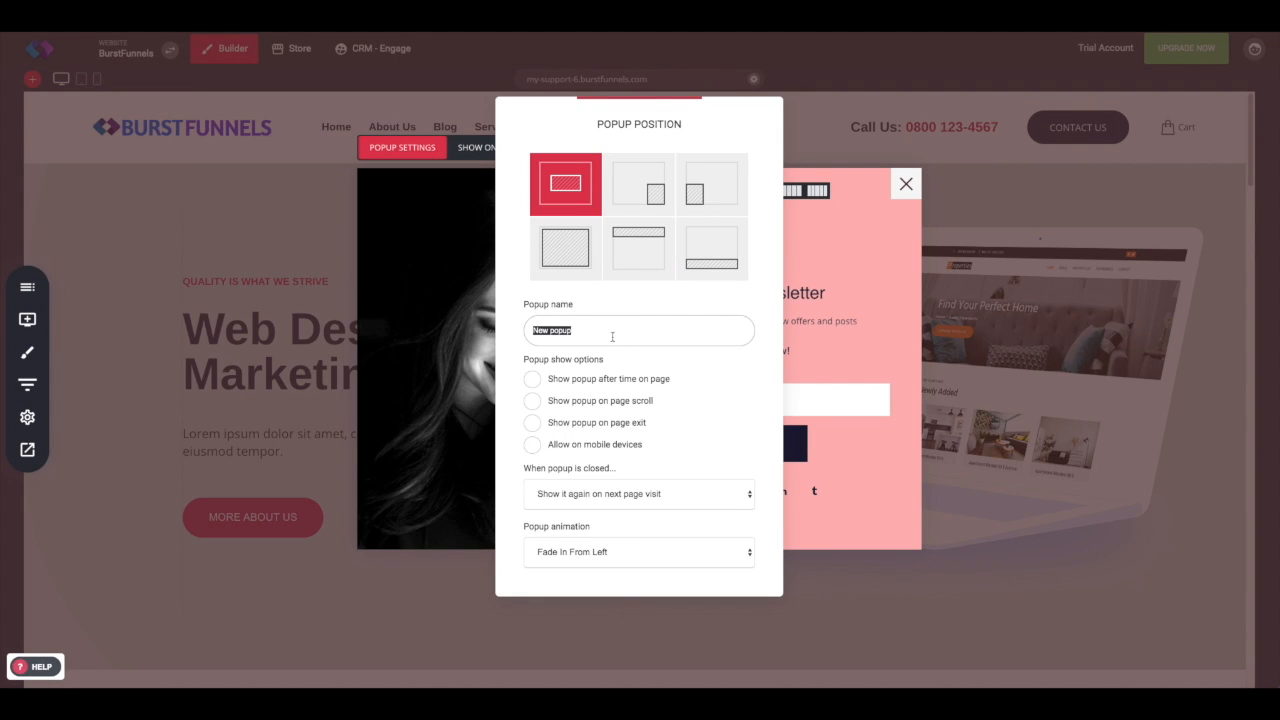
text(Midd)
Step: Explore the popup show options, scroll distance slider and the behaviour choices for when the popup is closed
click(533, 401)
mouse_move(553, 451)
mouse_down()
mouse_move(586, 448)
mouse_move(549, 450)
mouse_up()
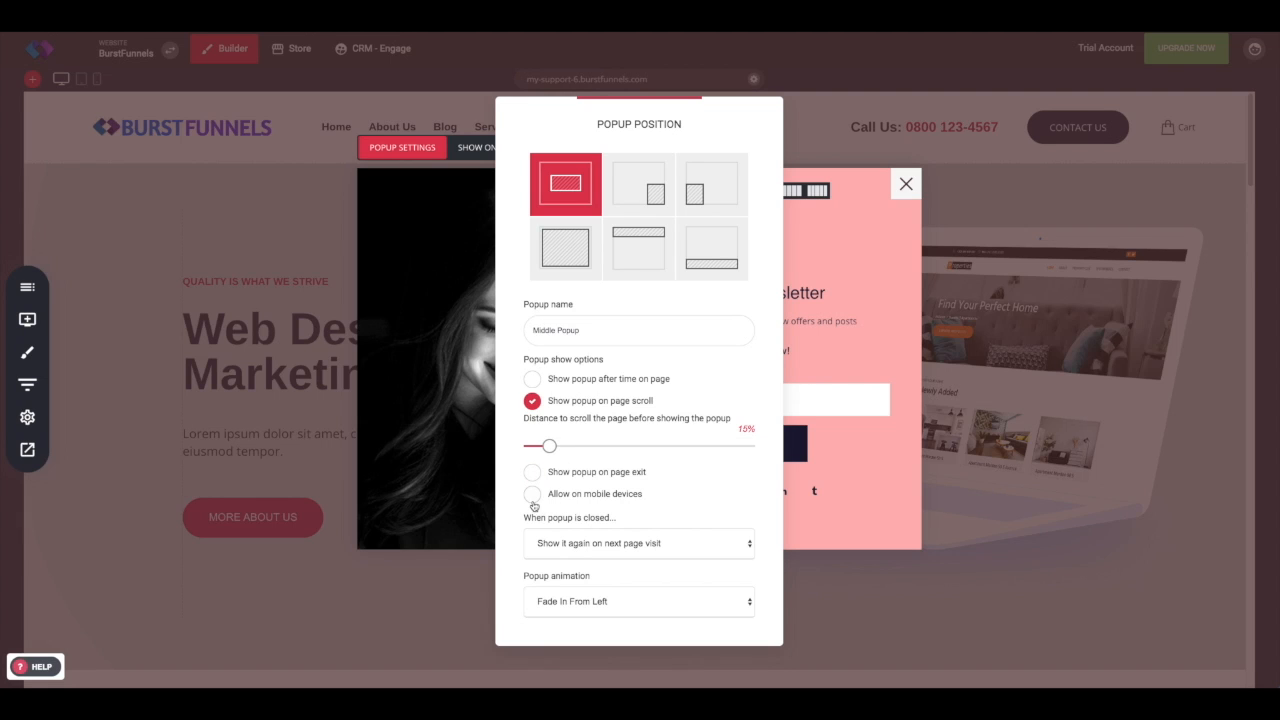
click(531, 401)
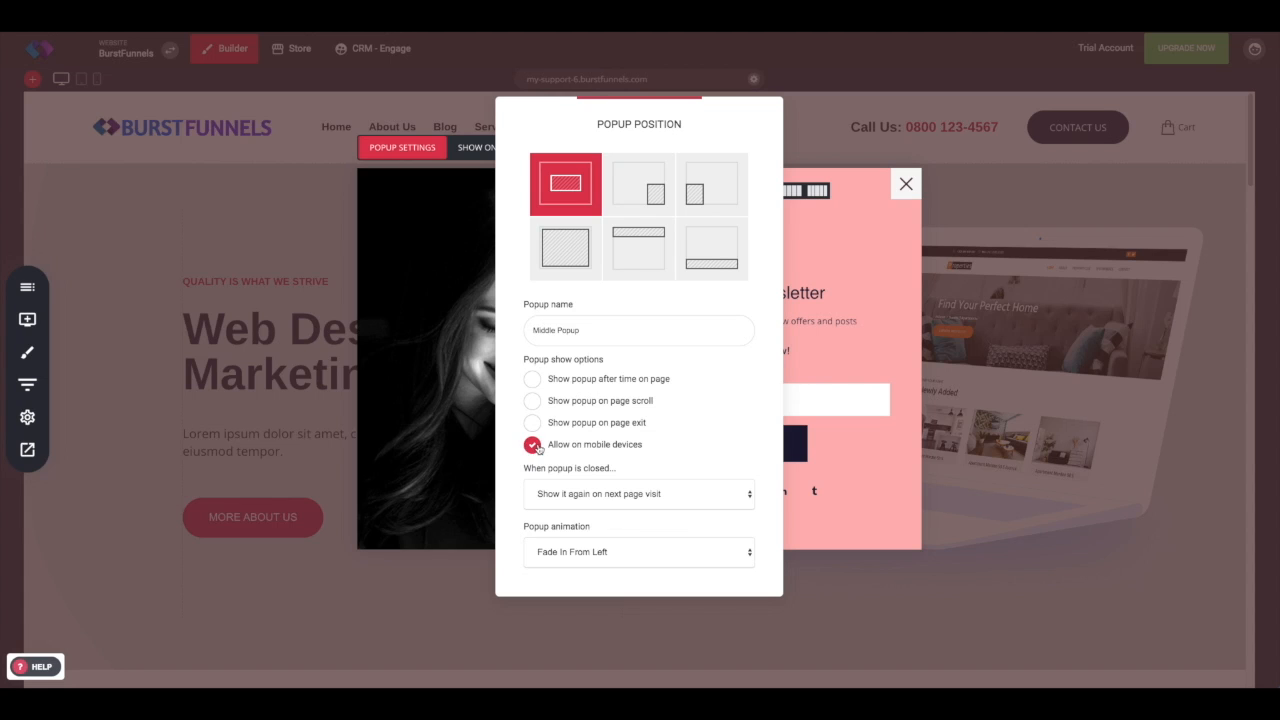
click(589, 494)
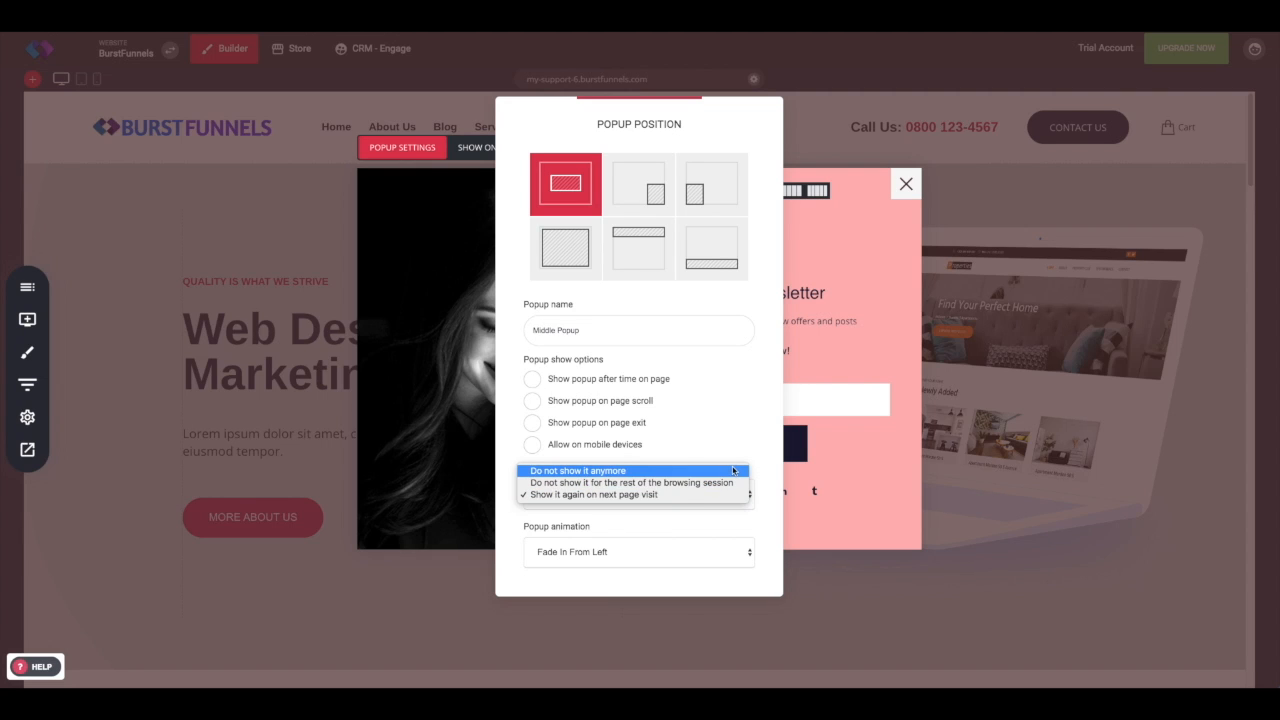
click(714, 514)
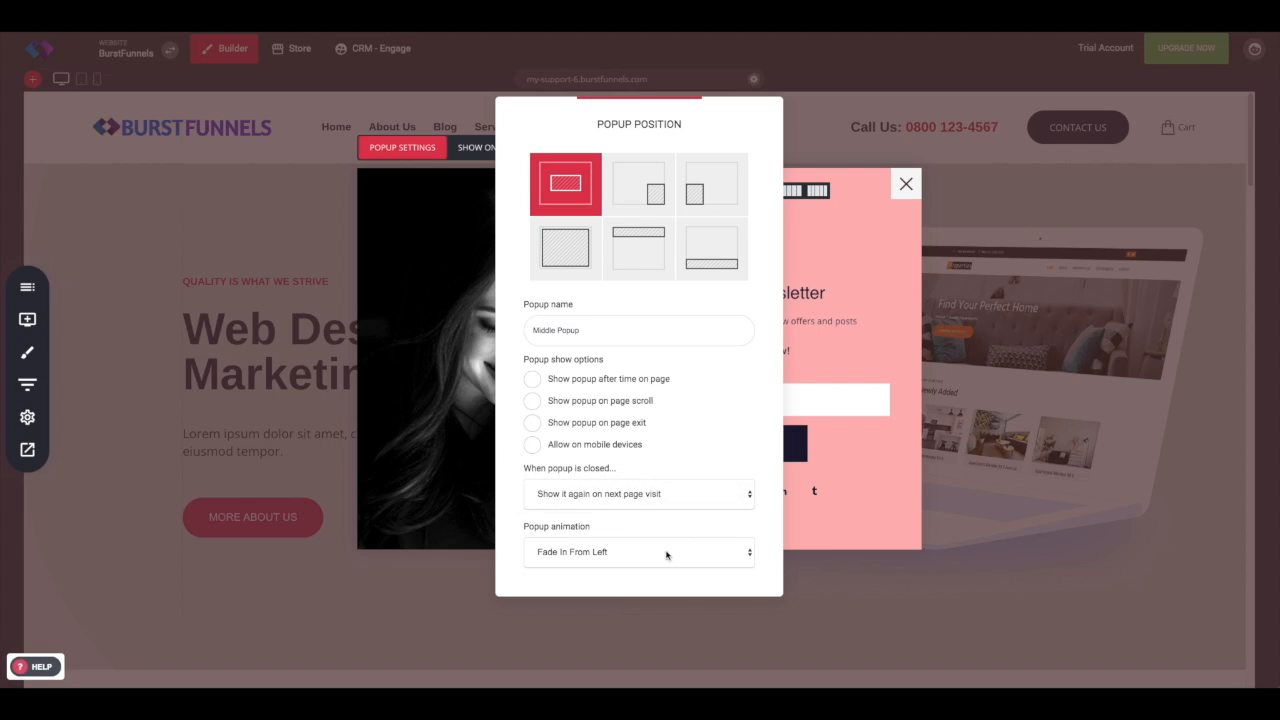
Step: Try the 3D Flip Vertical, 3D Flip Horizontal and Super Scaled popup animations
click(666, 556)
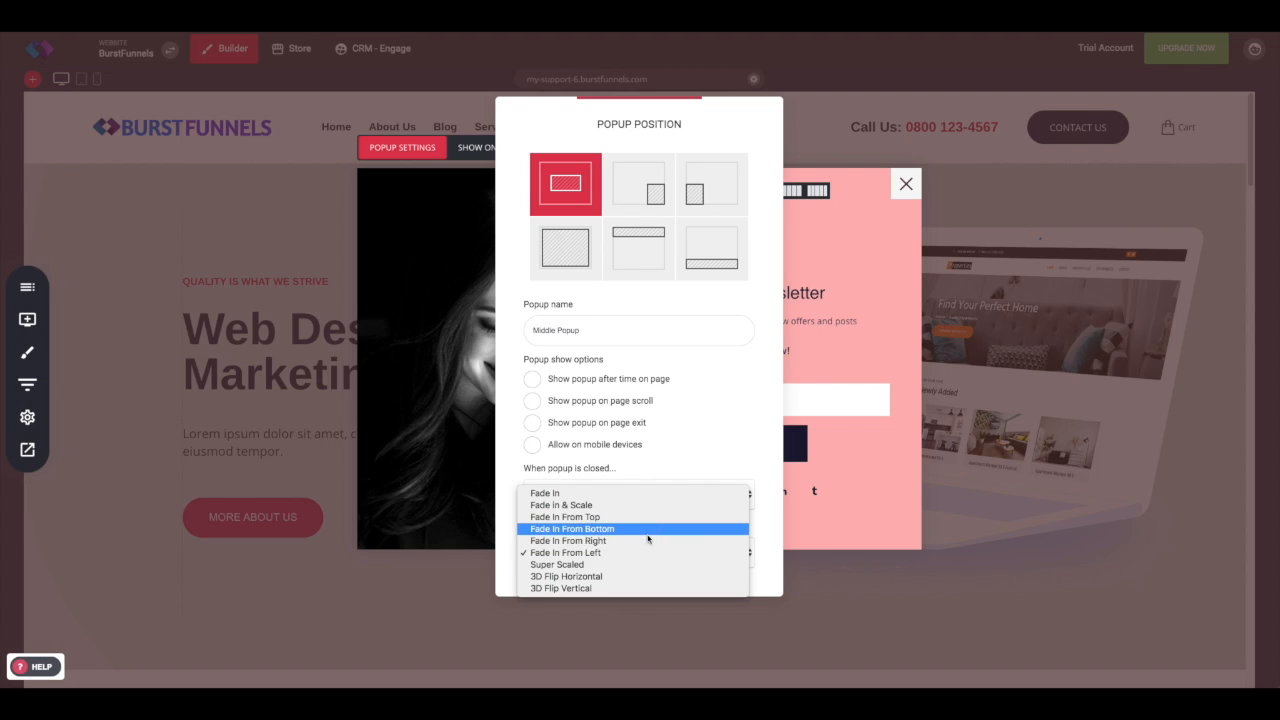
click(652, 588)
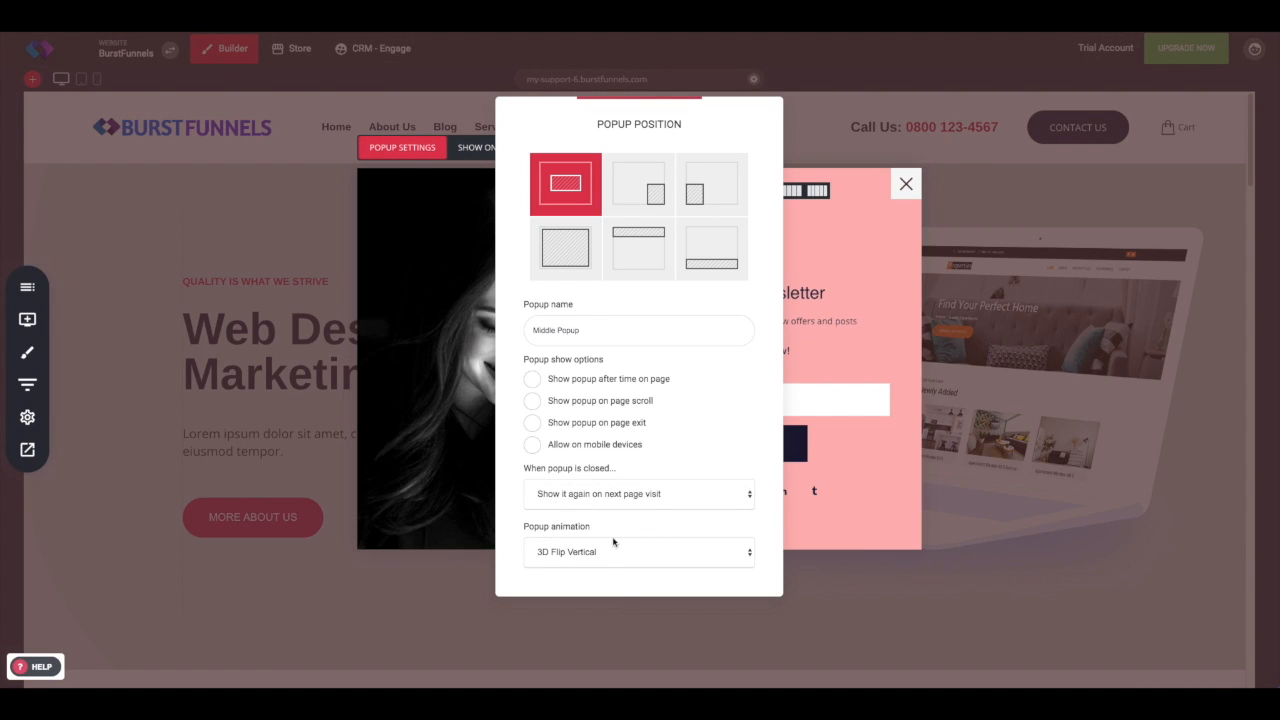
click(613, 541)
click(597, 548)
click(595, 549)
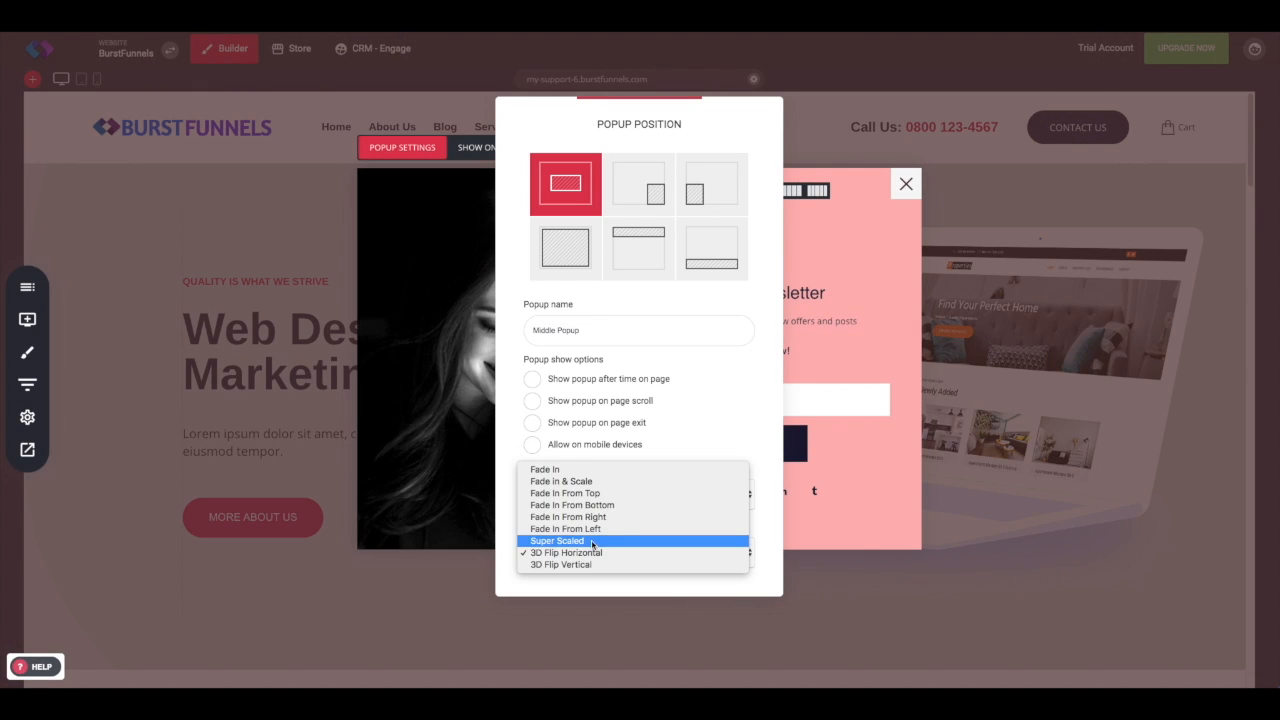
click(594, 541)
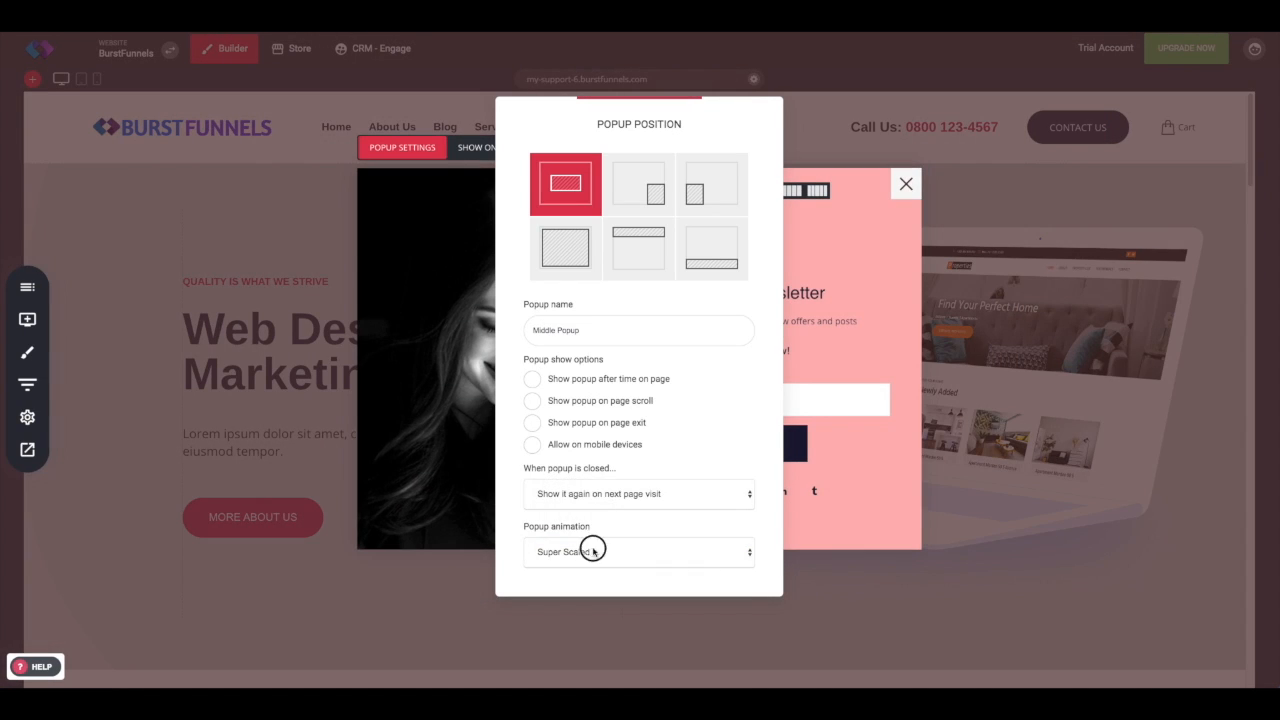
click(592, 550)
click(589, 538)
Step: Close the settings and set the popup to show on All pages, then confirm
click(386, 363)
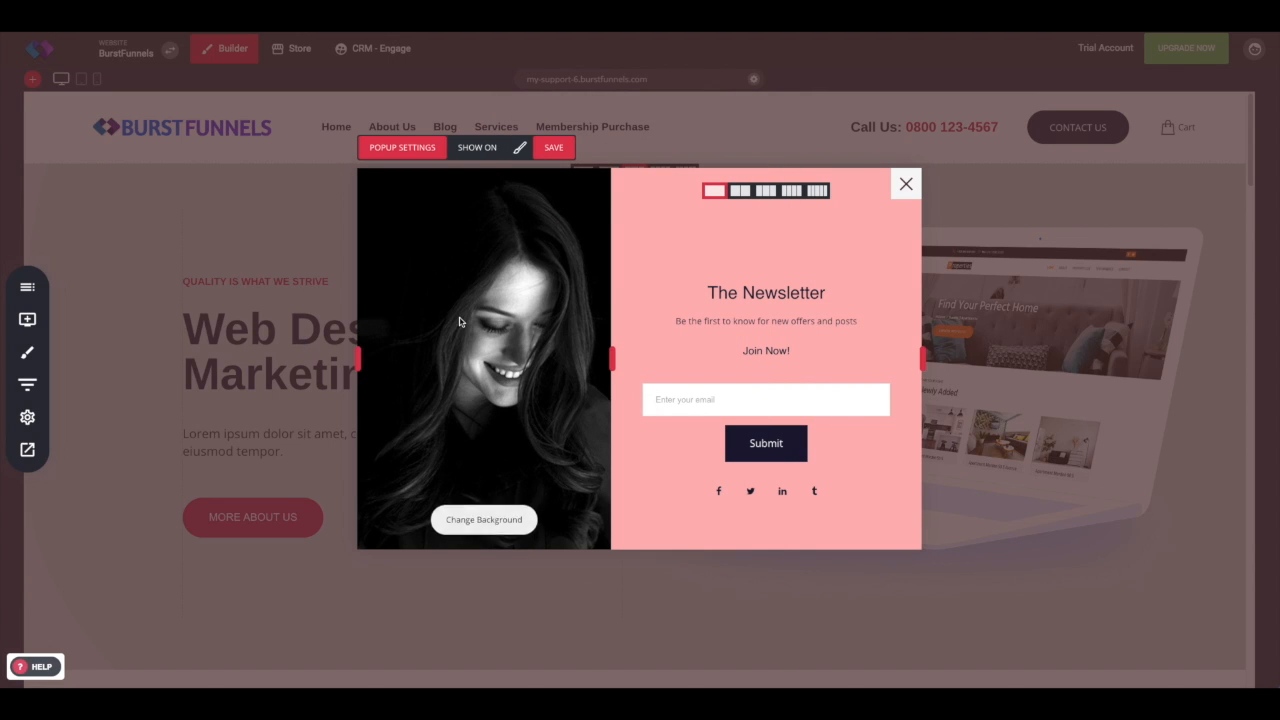
click(474, 147)
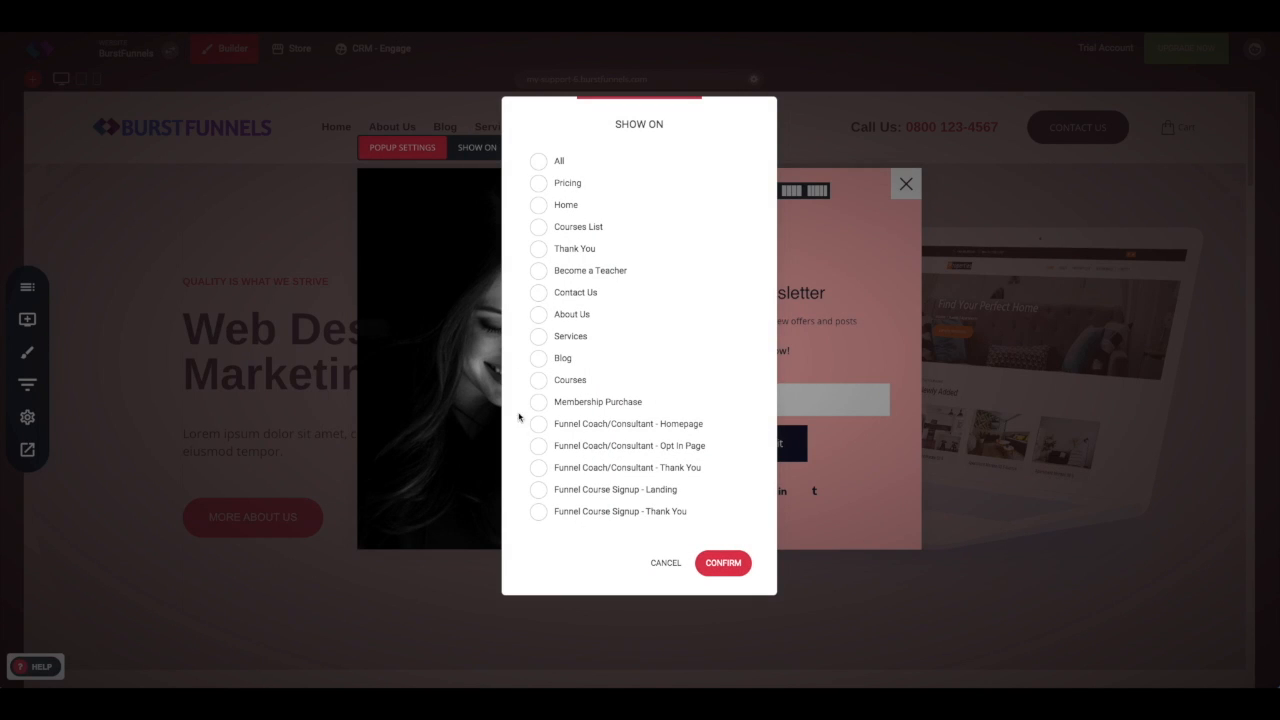
click(539, 161)
click(542, 412)
click(742, 560)
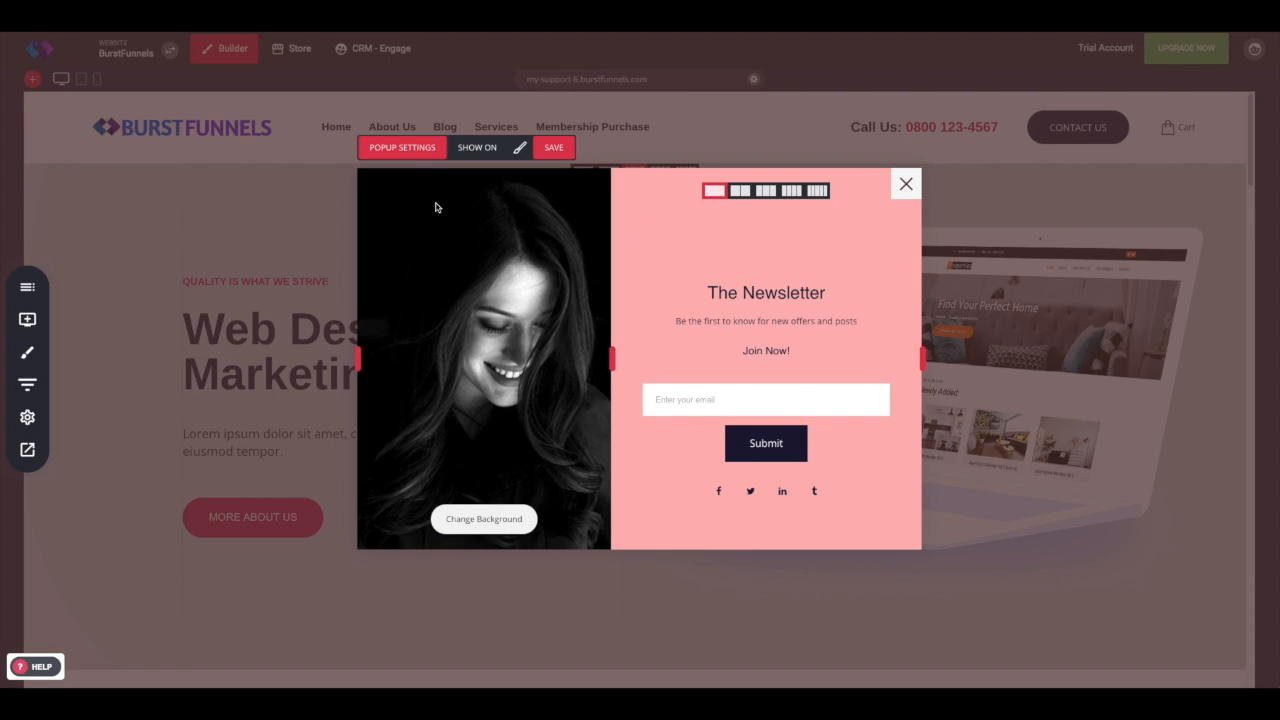
Step: Review the popup name in the settings, then save the popup and close it
click(410, 148)
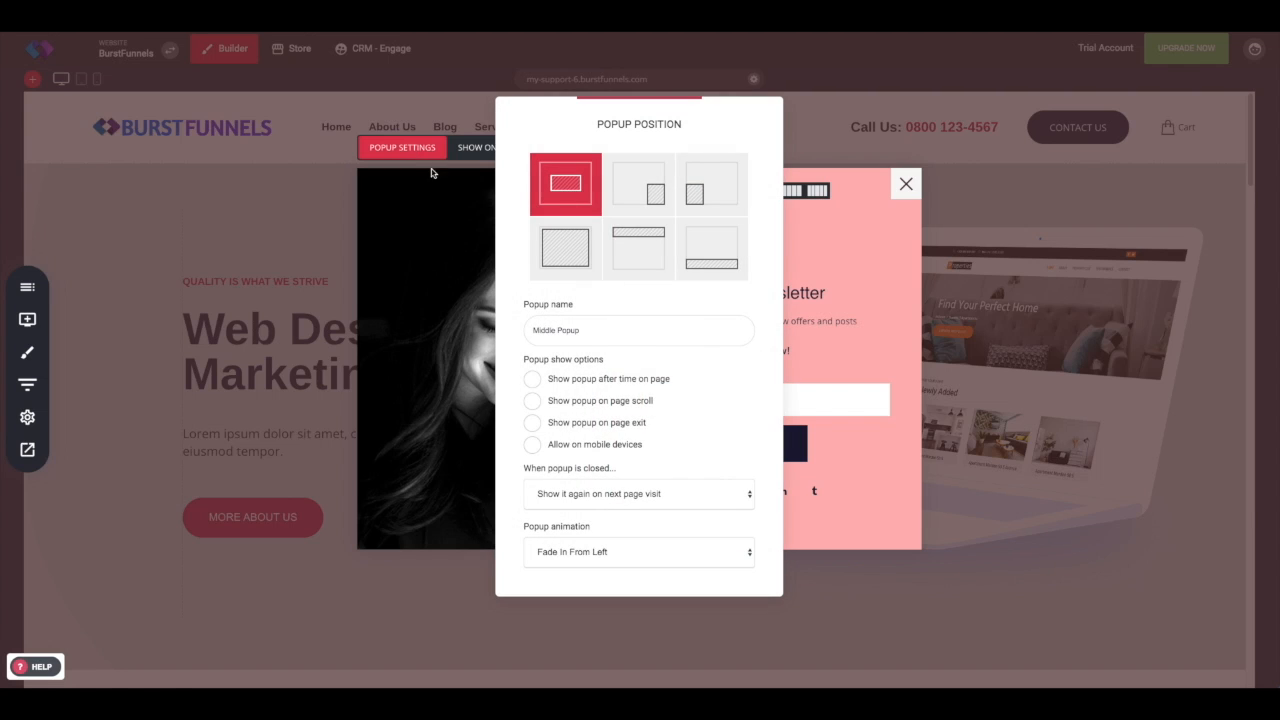
triple_click(548, 329)
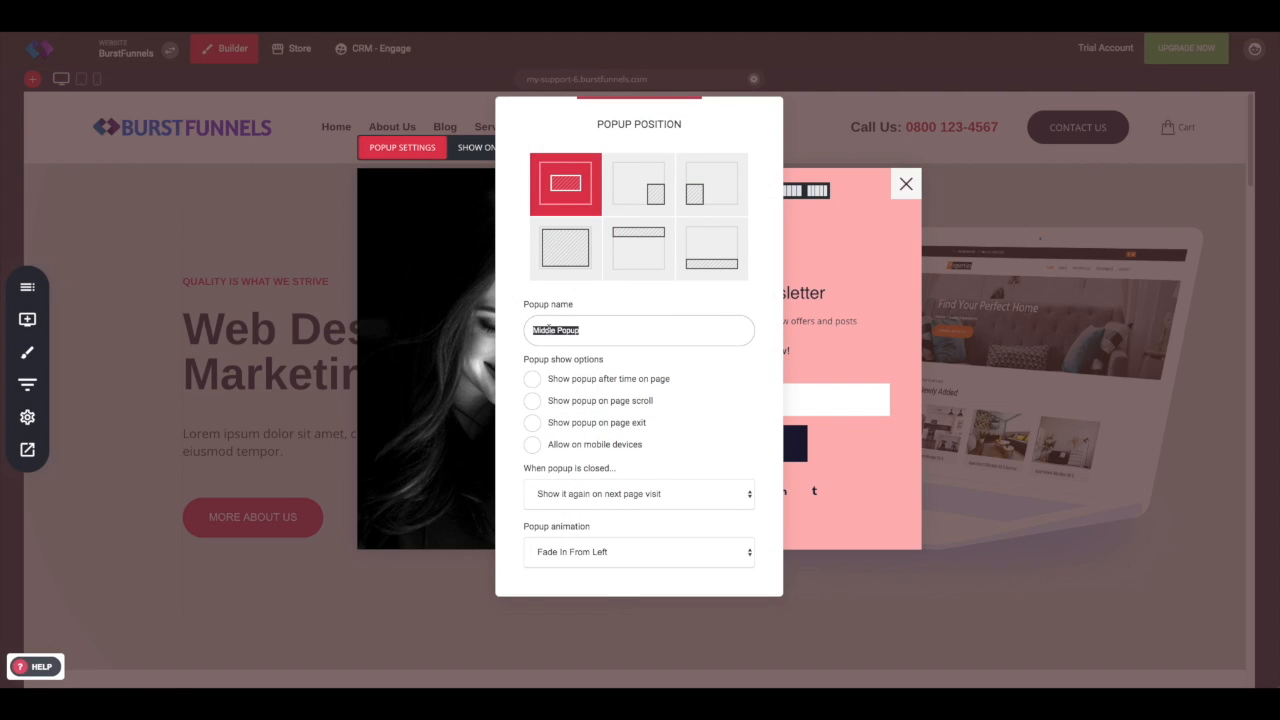
click(443, 200)
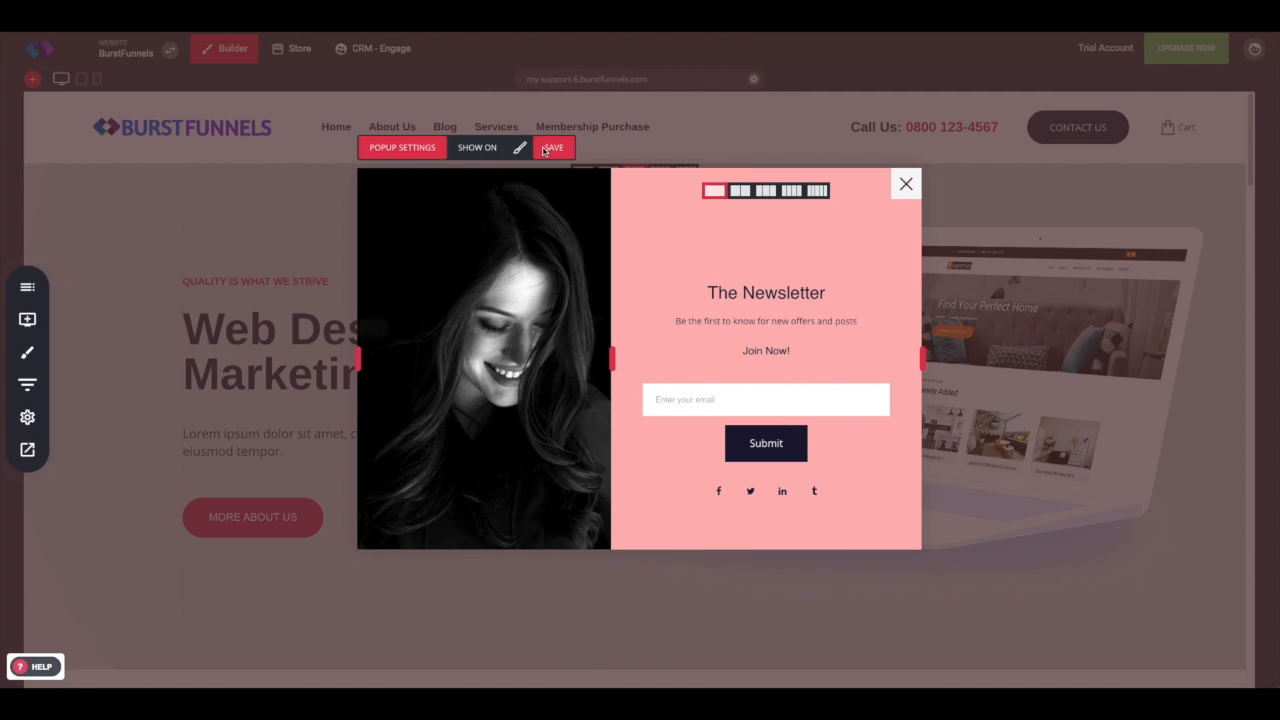
click(908, 184)
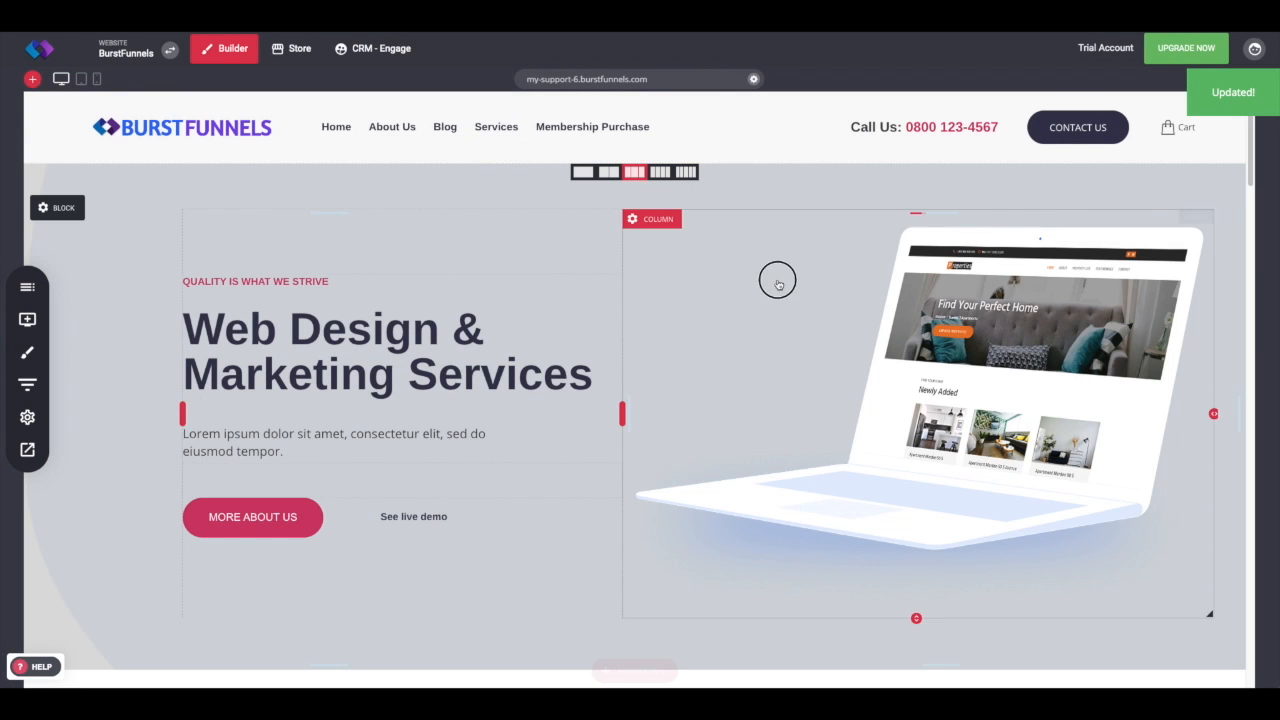
Step: Link the MORE ABOUT US button to open the Middle Popup and save the page changes
mouse_move(229, 517)
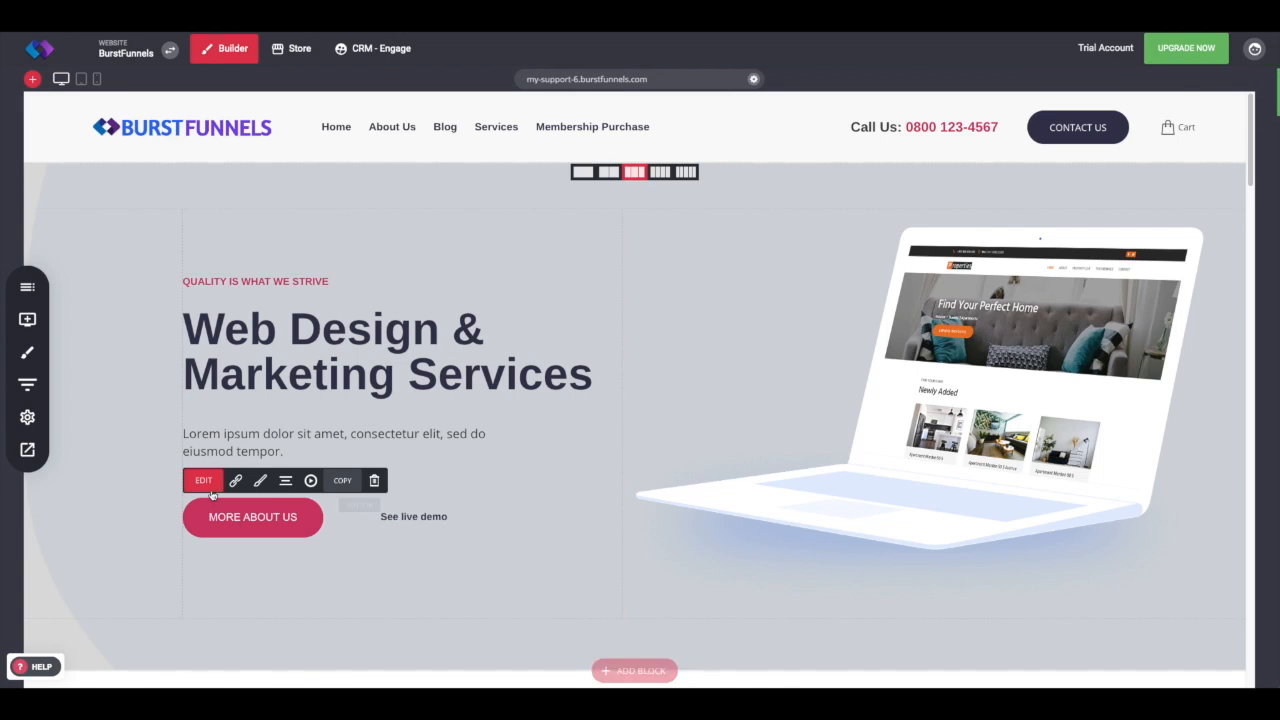
click(236, 482)
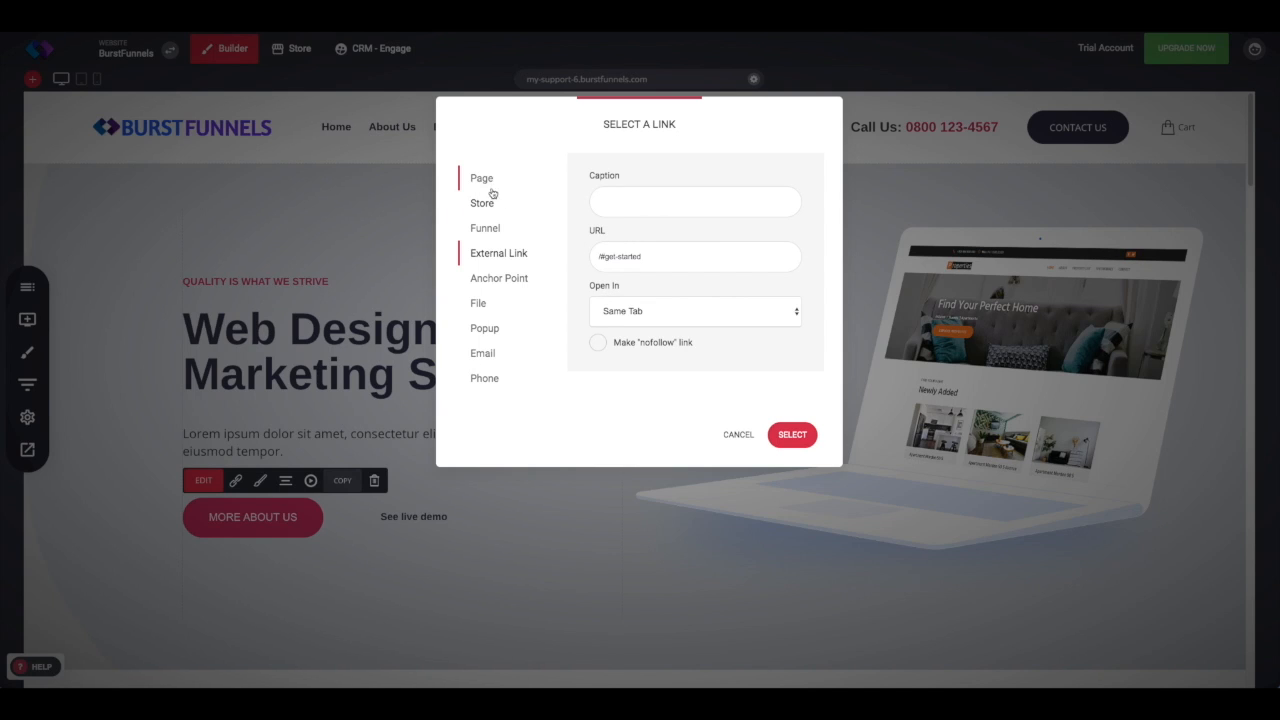
click(485, 338)
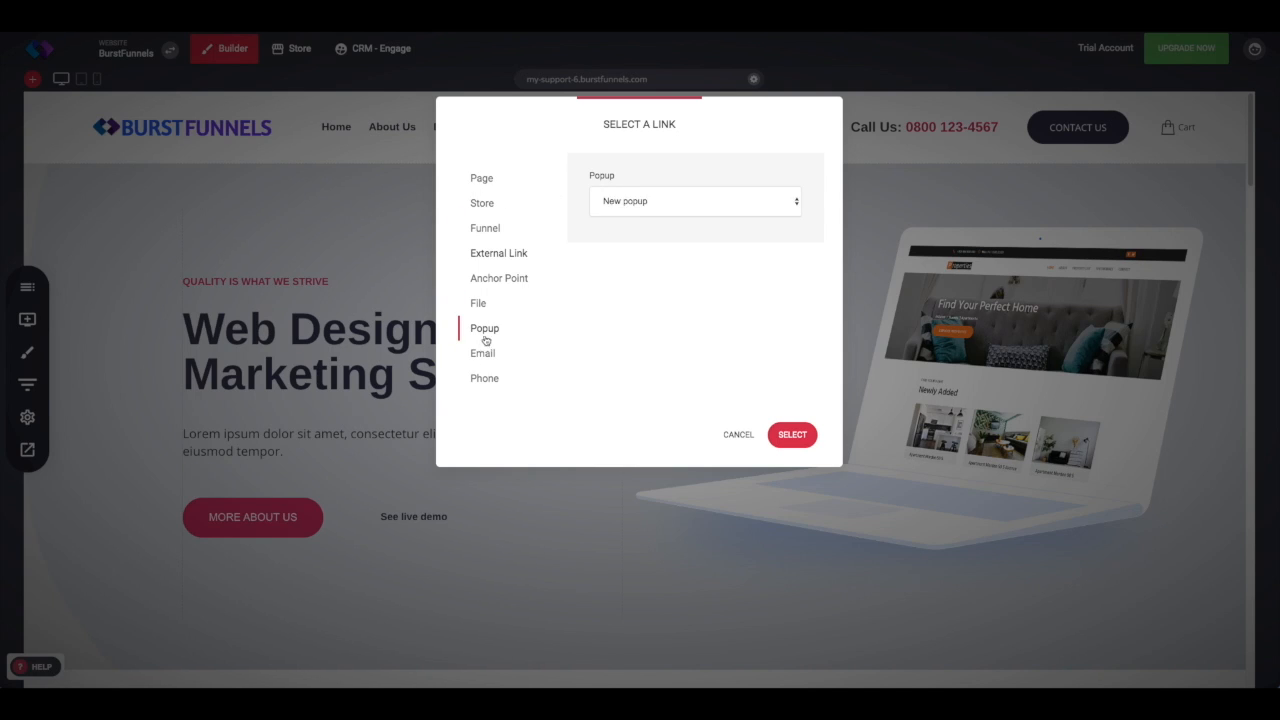
click(634, 203)
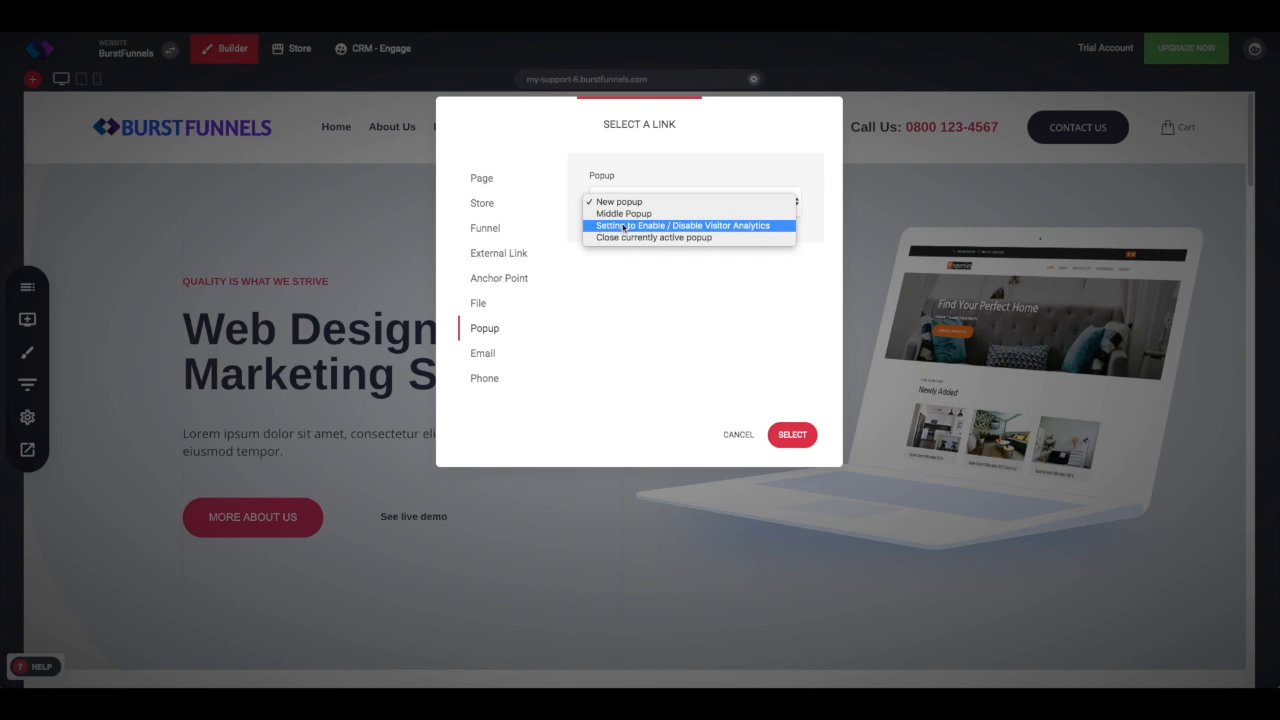
click(620, 213)
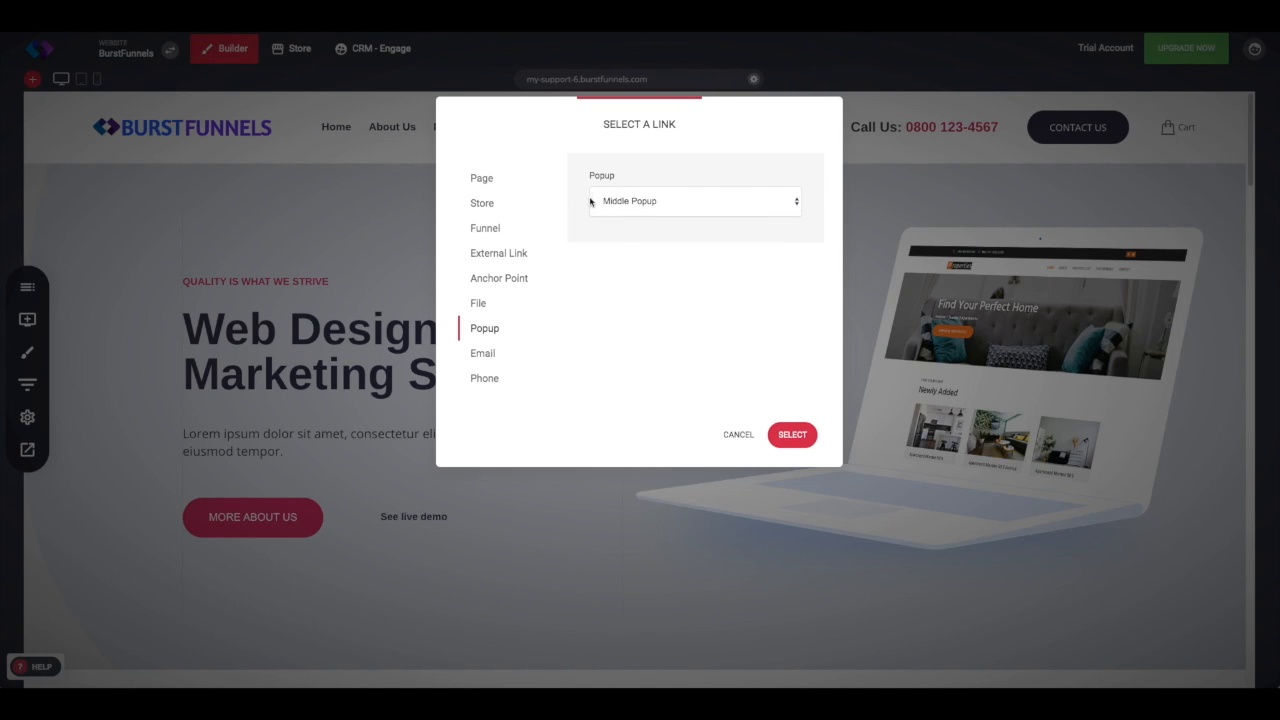
click(804, 436)
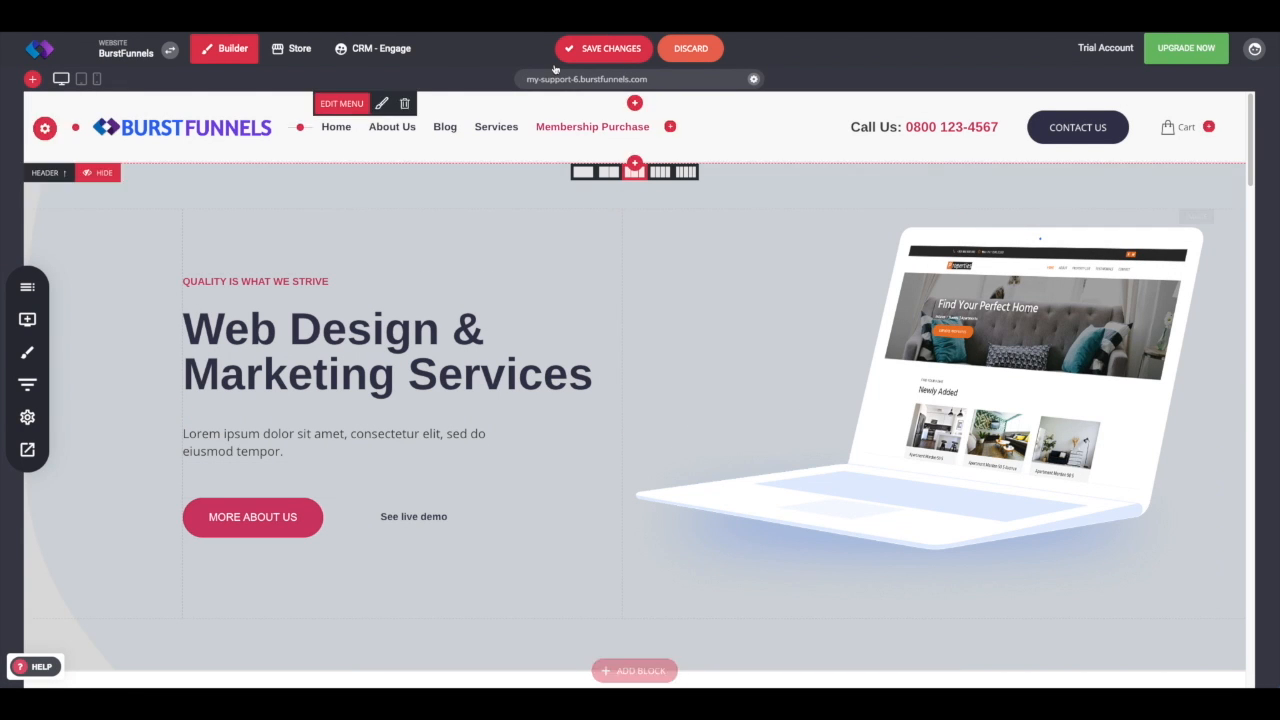
click(607, 52)
Step: Preview the page, closing the popup and checking that the MORE ABOUT US button reopens it
click(26, 458)
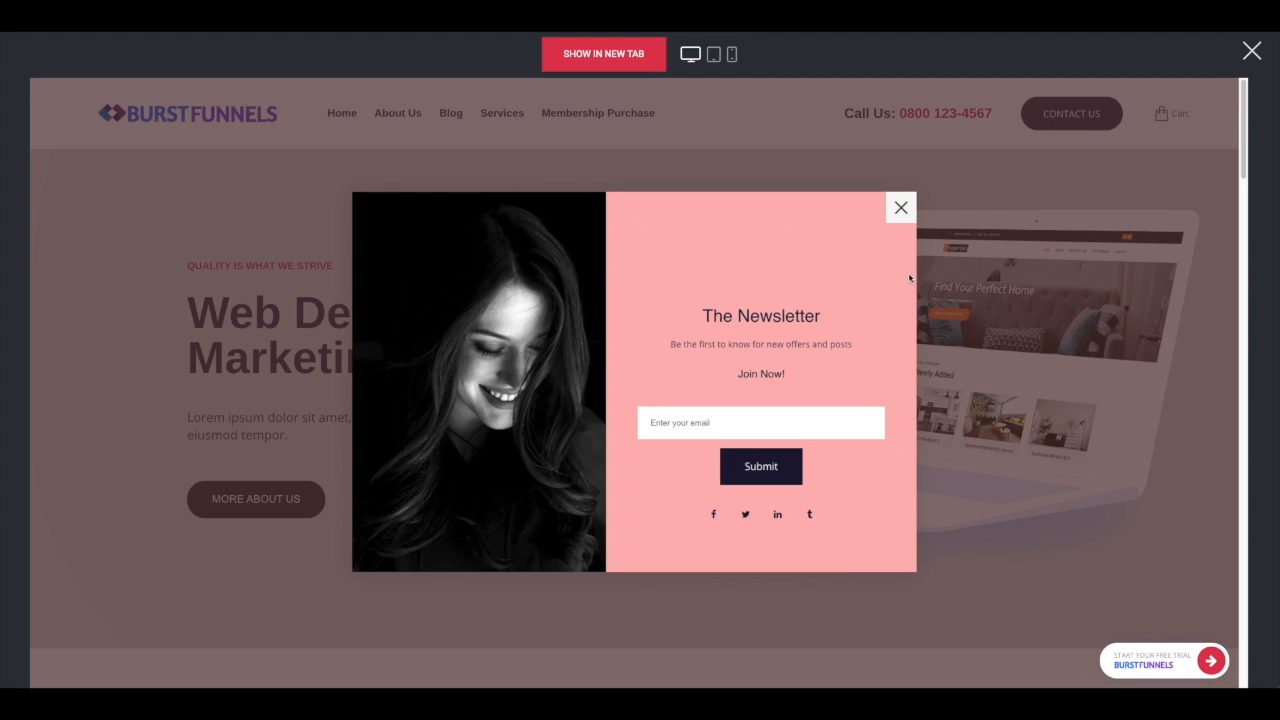
click(901, 207)
click(245, 503)
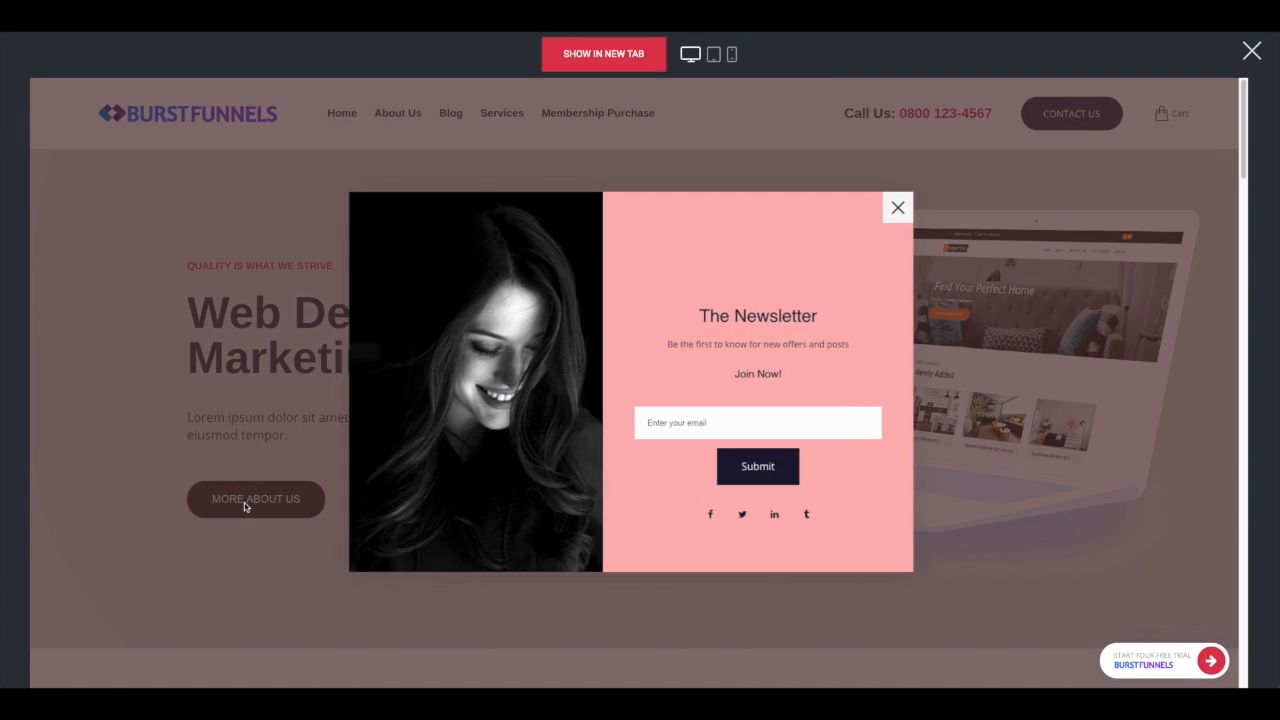
click(901, 207)
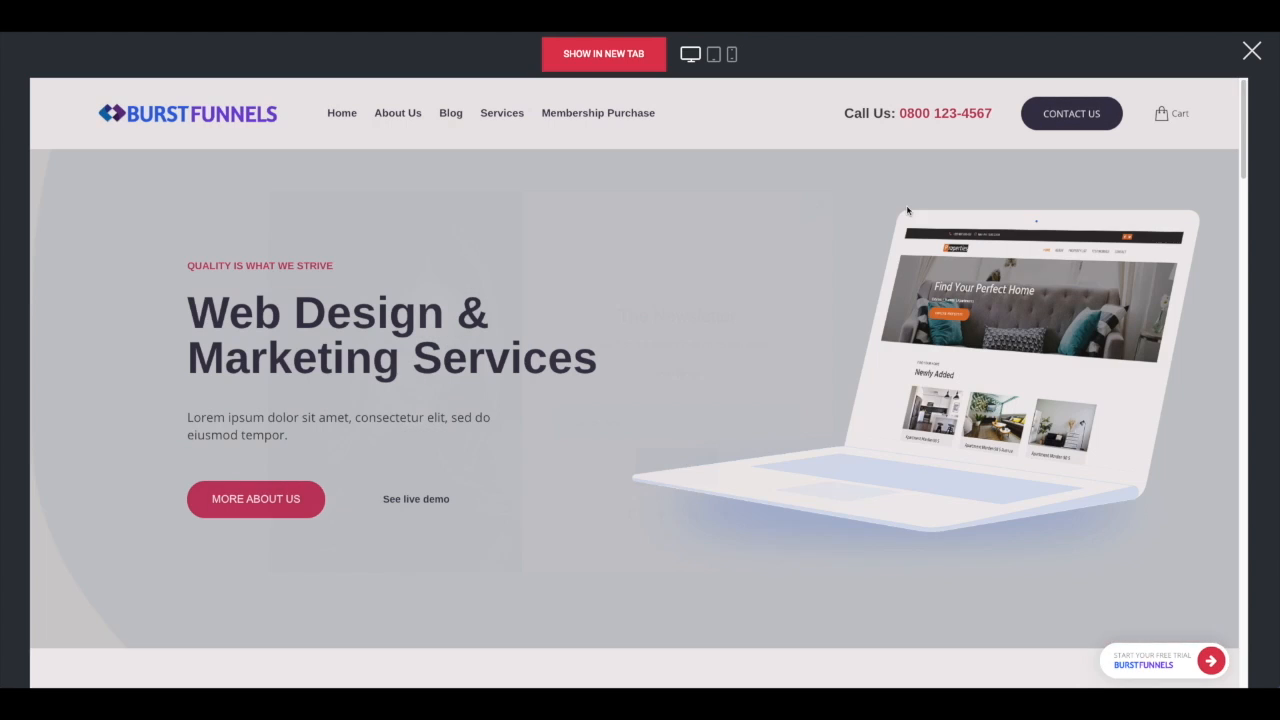
click(1252, 51)
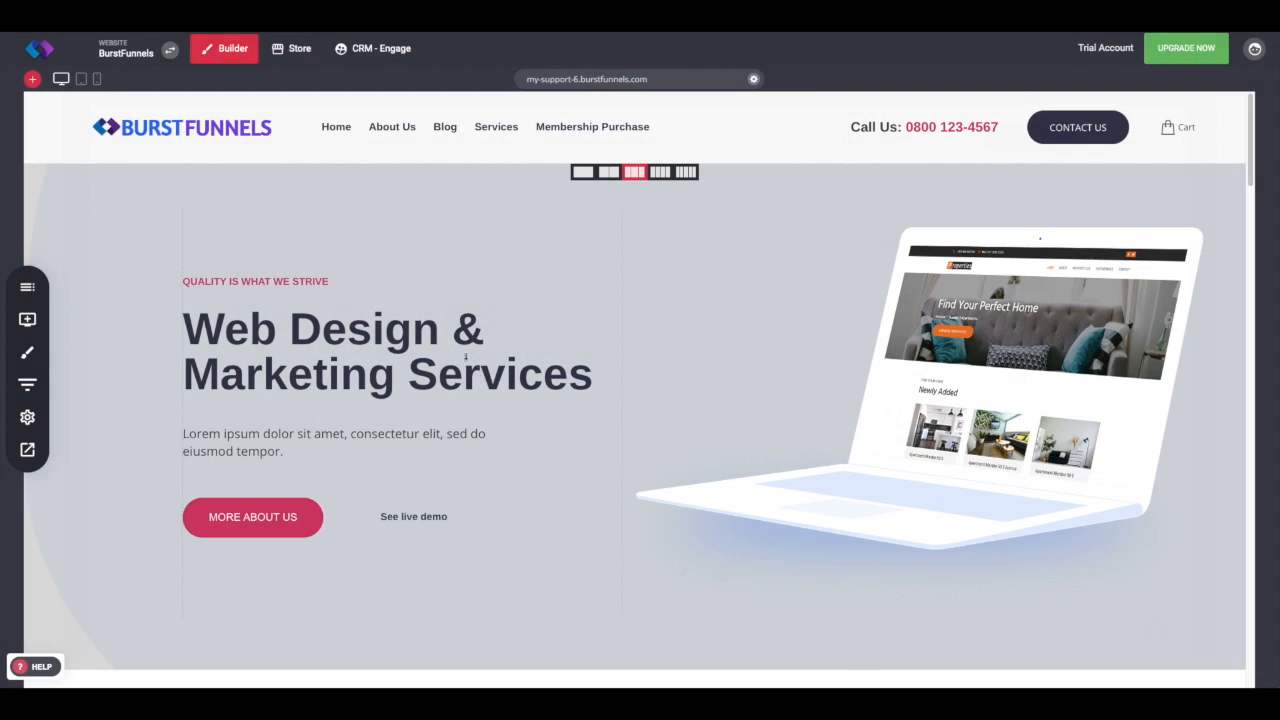